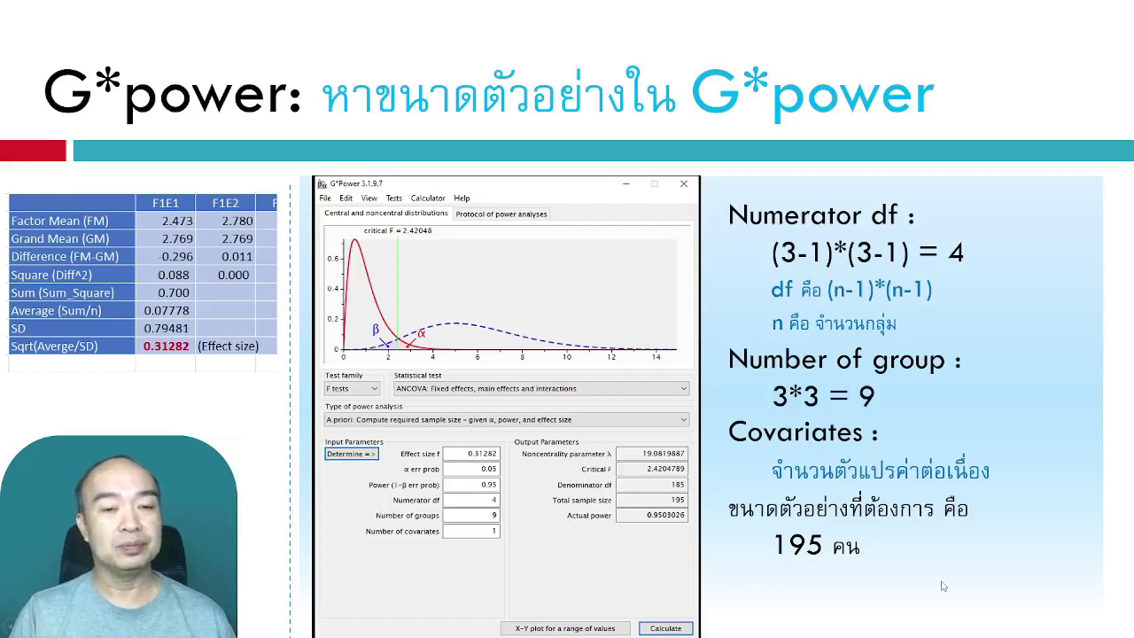
pyautogui.press('Right')
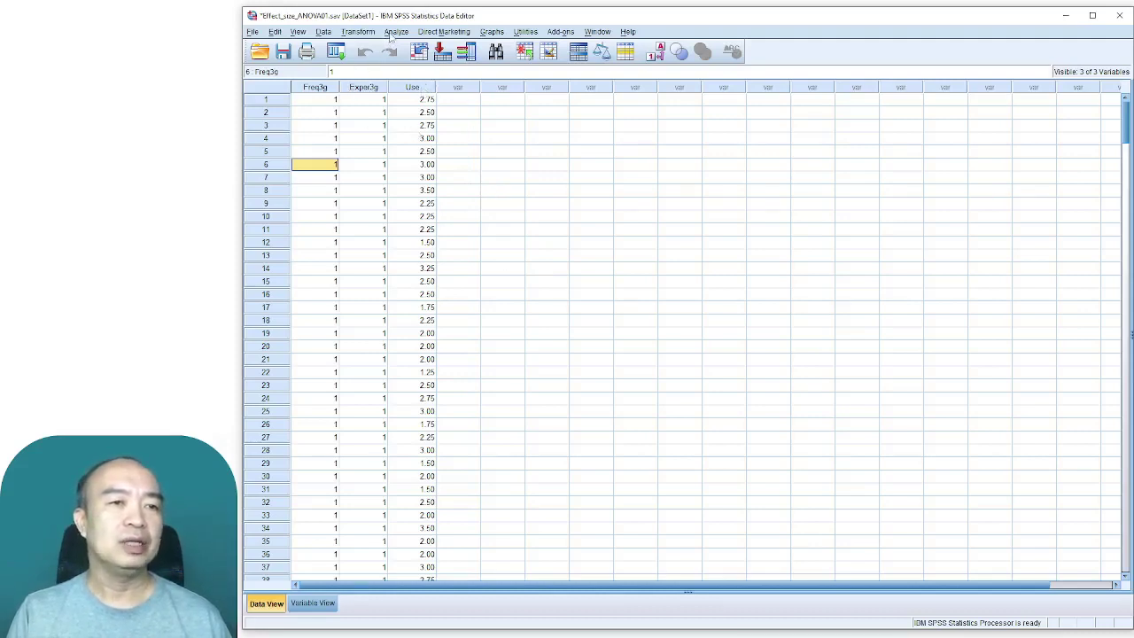
# Run a Descriptives analysis on the variable Use for the whole dataset.
pyautogui.click(395, 32)
pyautogui.moveTo(434, 61)
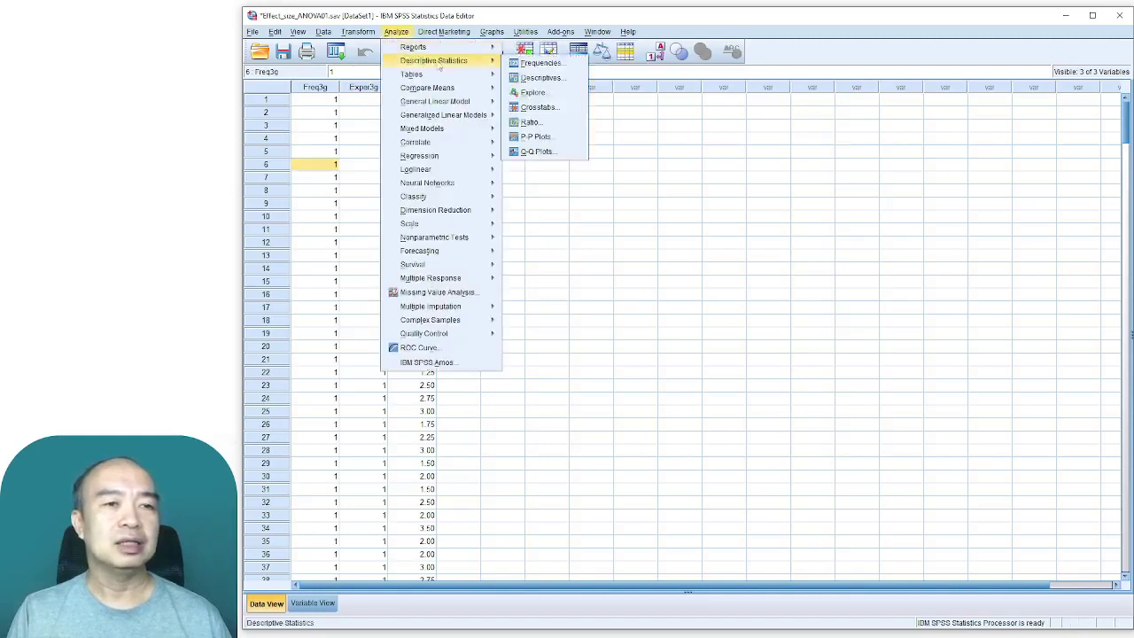
pyautogui.click(550, 80)
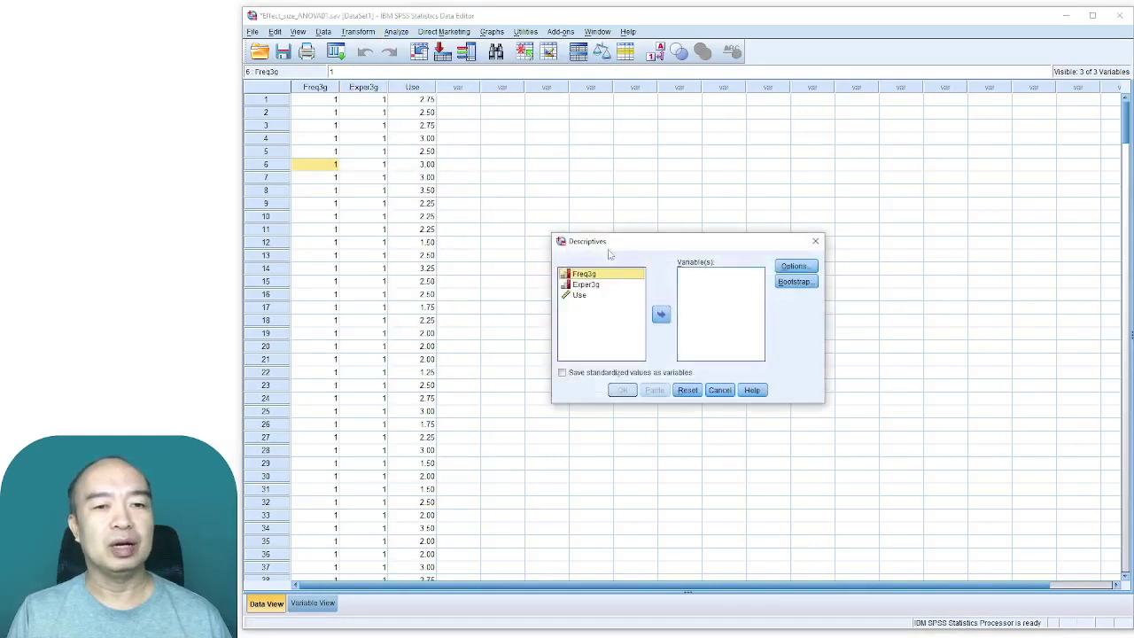
pyautogui.click(578, 295)
pyautogui.click(660, 316)
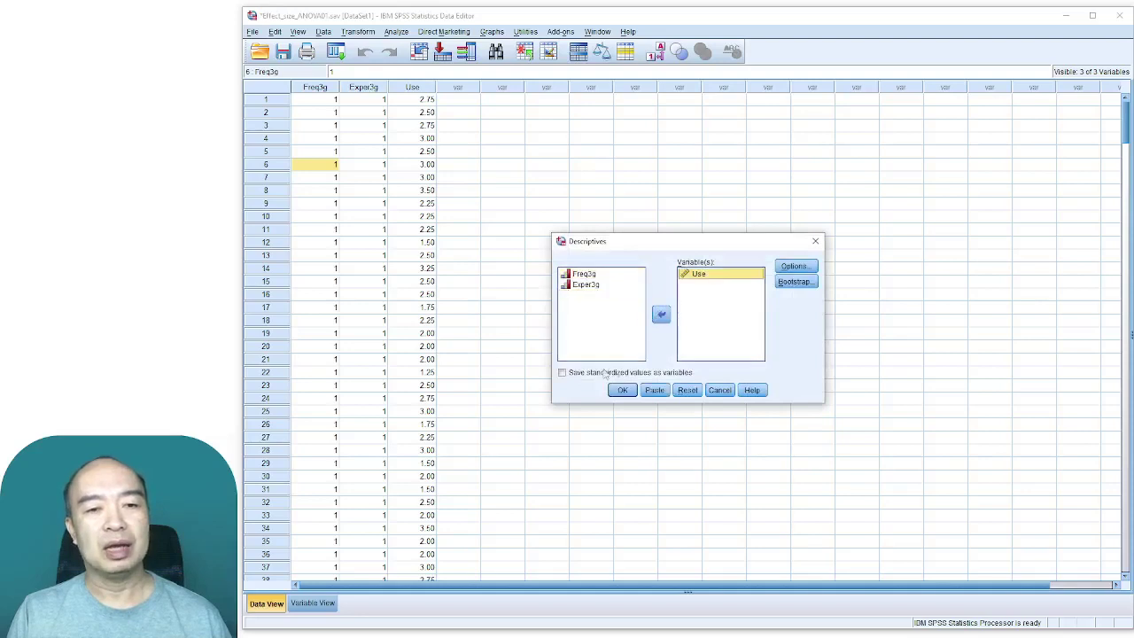
pyautogui.click(622, 391)
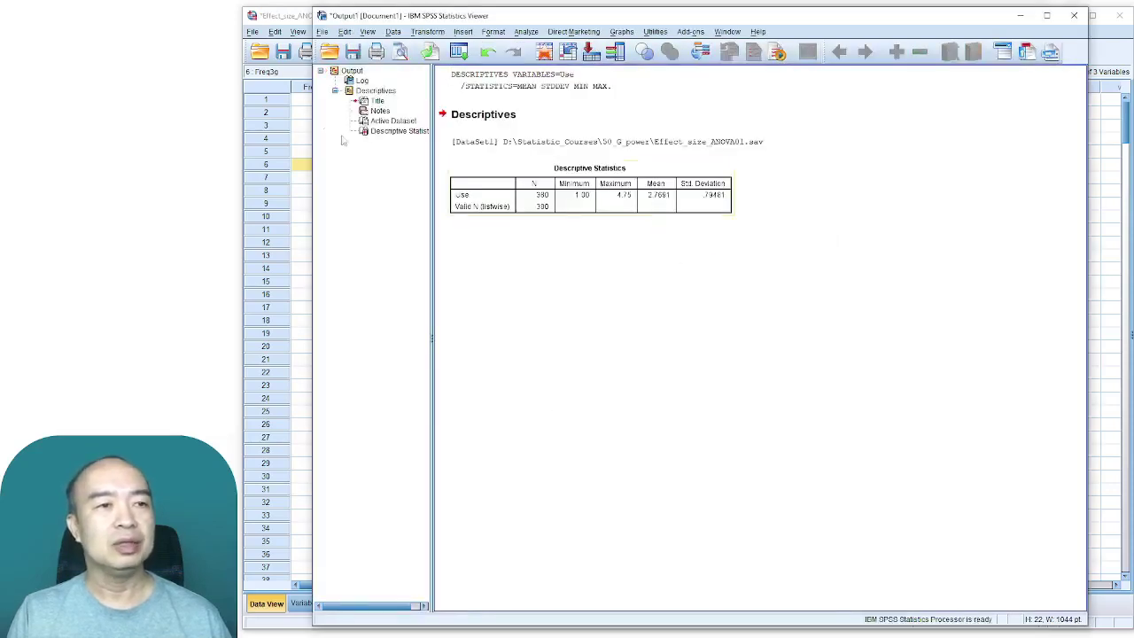
# Split the file to compare groups based on Freq3g and Exper3g, sorting by the grouping variables.
pyautogui.click(393, 33)
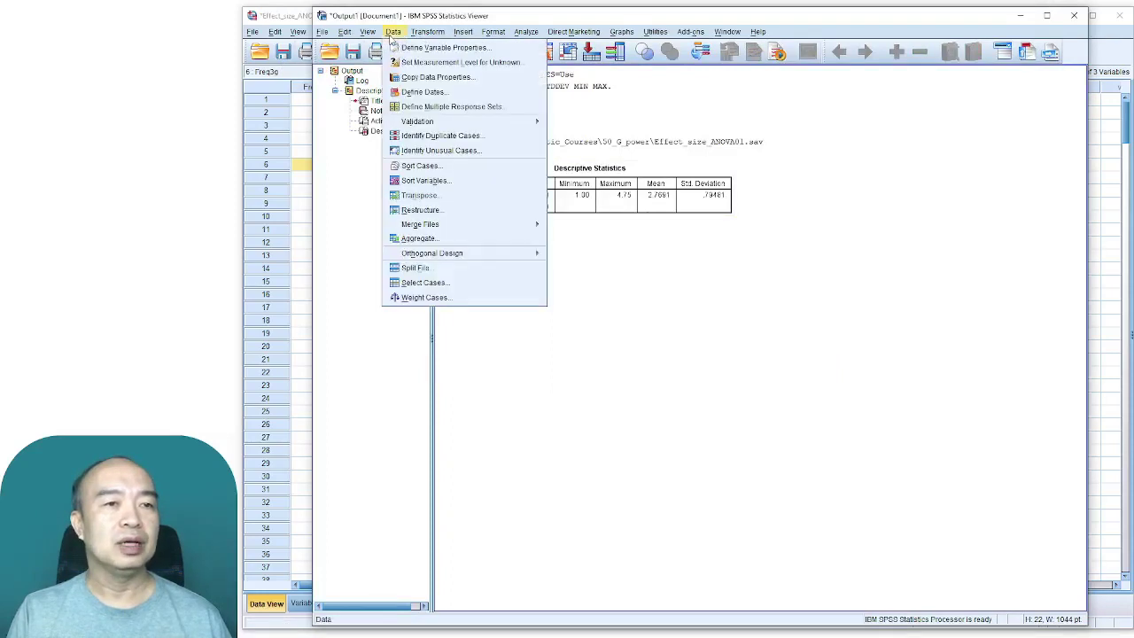
pyautogui.click(431, 269)
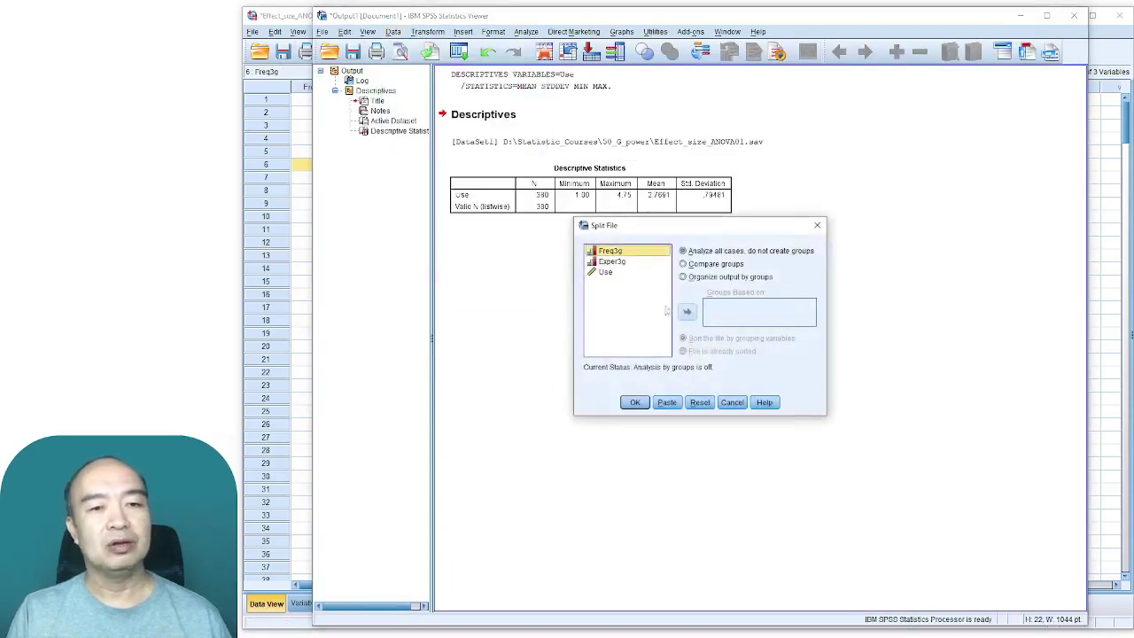
pyautogui.click(705, 265)
pyautogui.click(688, 312)
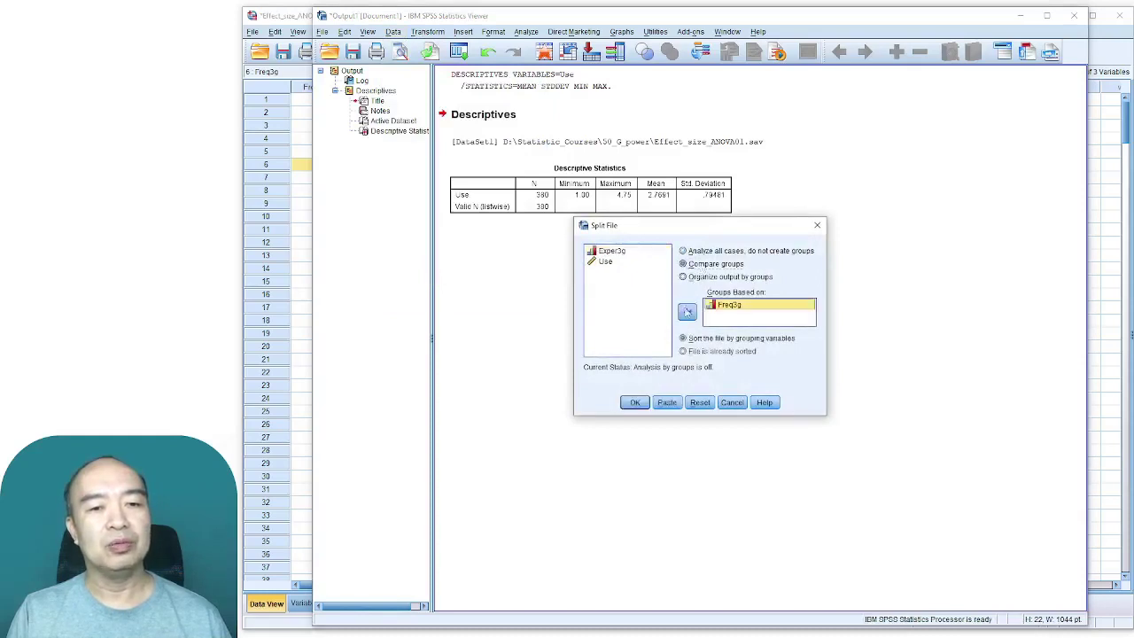
pyautogui.click(613, 251)
pyautogui.click(687, 312)
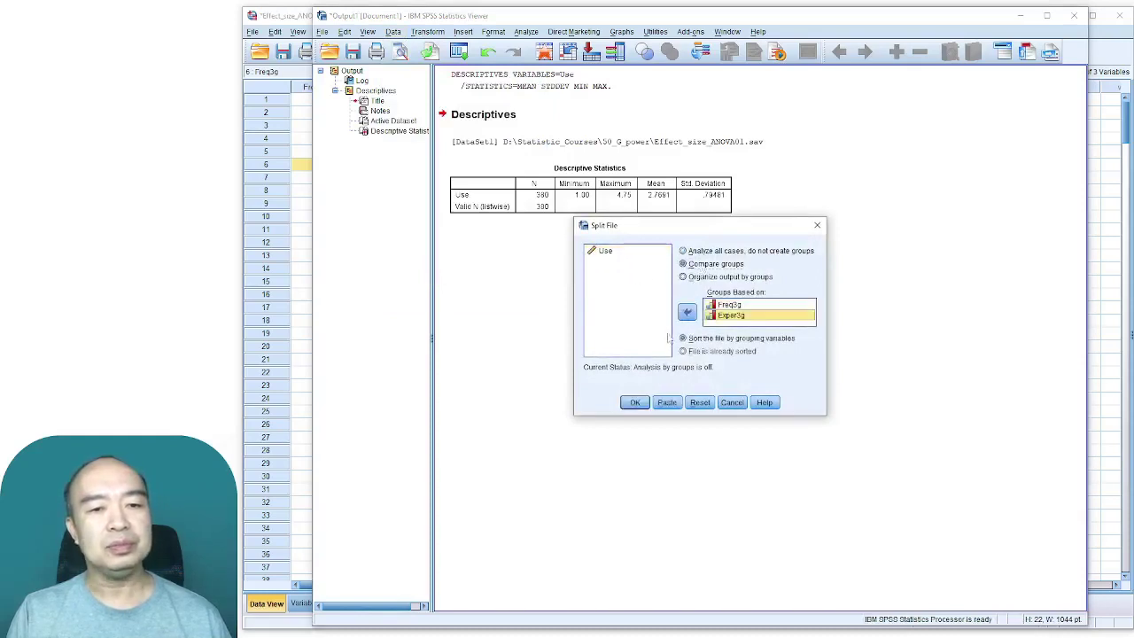
pyautogui.click(635, 403)
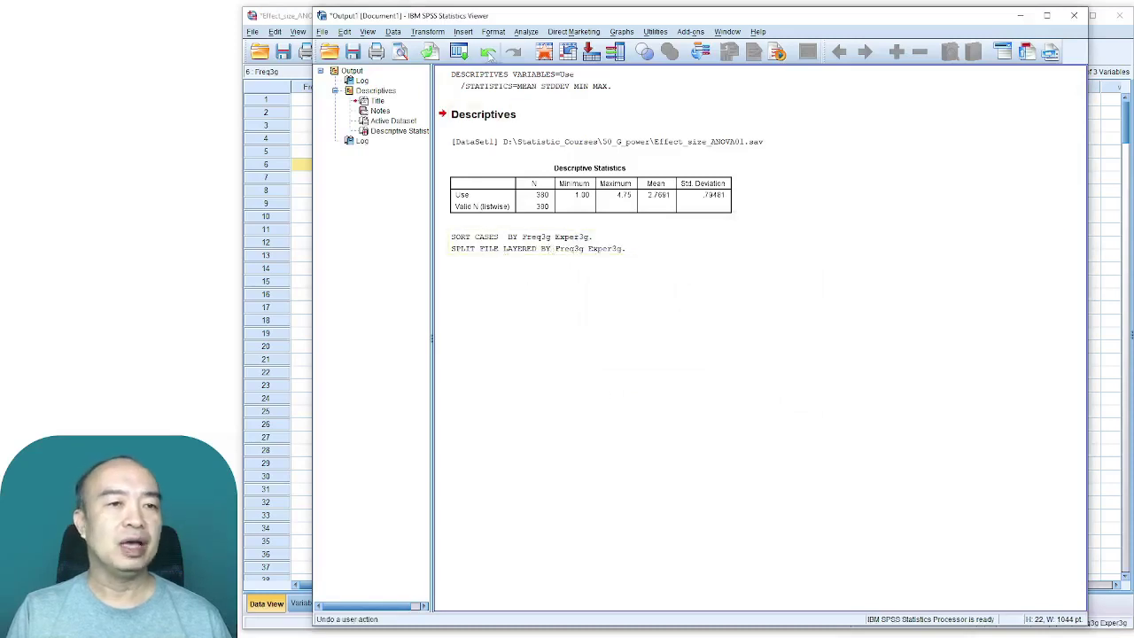
# Run Descriptives on Use for the Freq3g by Exper3g groups.
pyautogui.click(516, 34)
pyautogui.moveTo(583, 62)
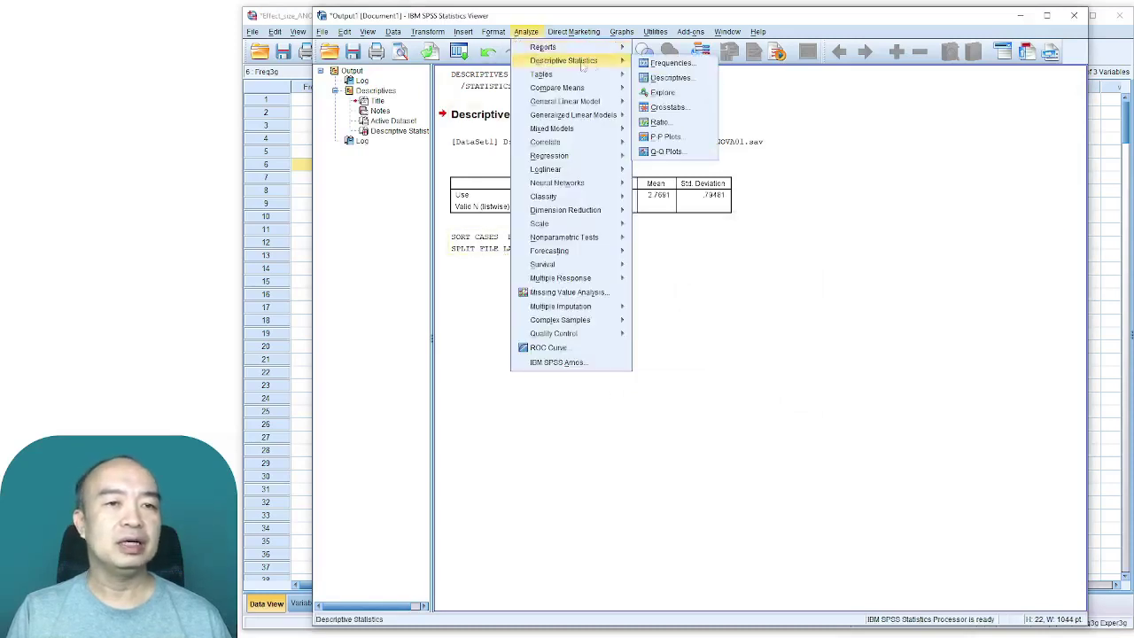
pyautogui.click(670, 78)
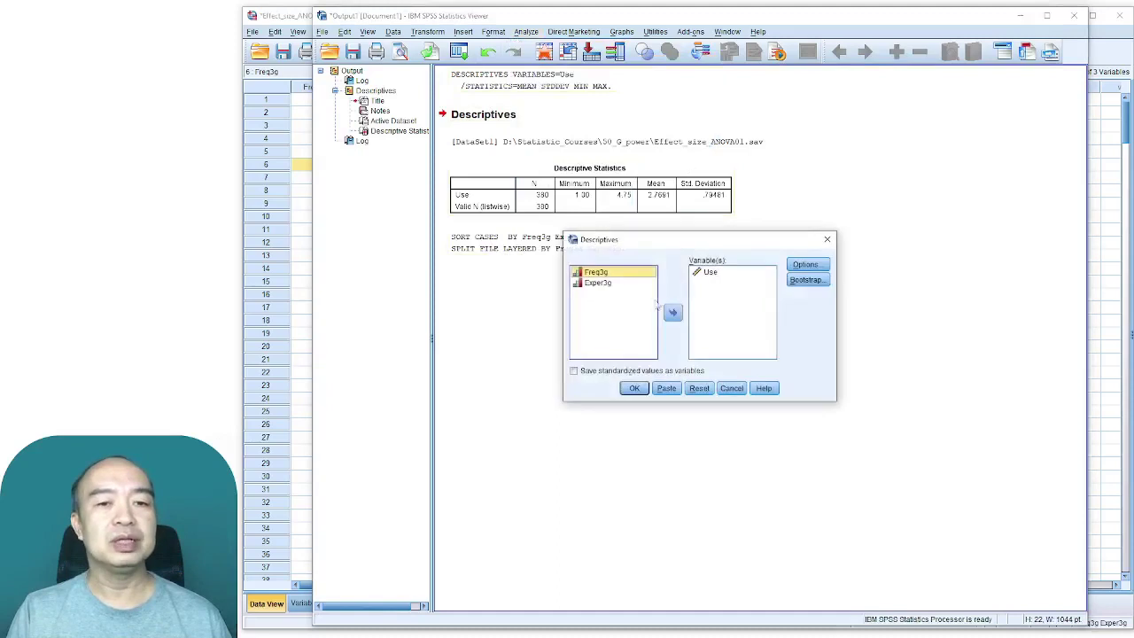
pyautogui.click(635, 390)
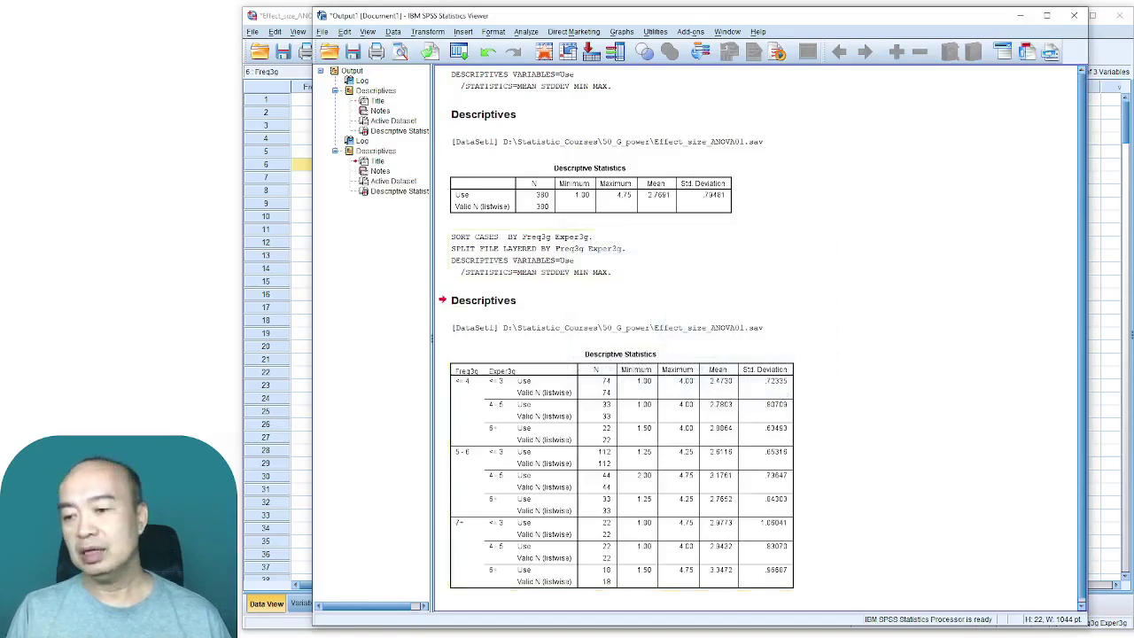
# Switch to the Excel workbook Effect_size_ANCOVA2.xlsx and paste the group means from E14:E22 transposed into the Factor Mean row, starting at C3.
pyautogui.hotkey('alt', 'Tab')
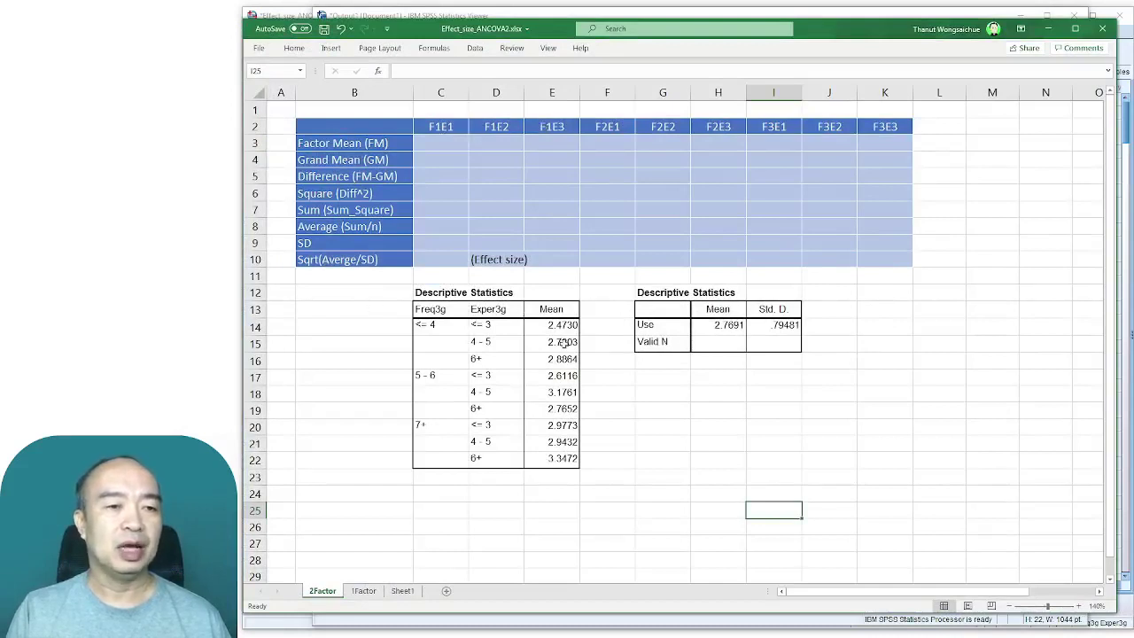
pyautogui.moveTo(551, 324); pyautogui.dragTo(549, 460)
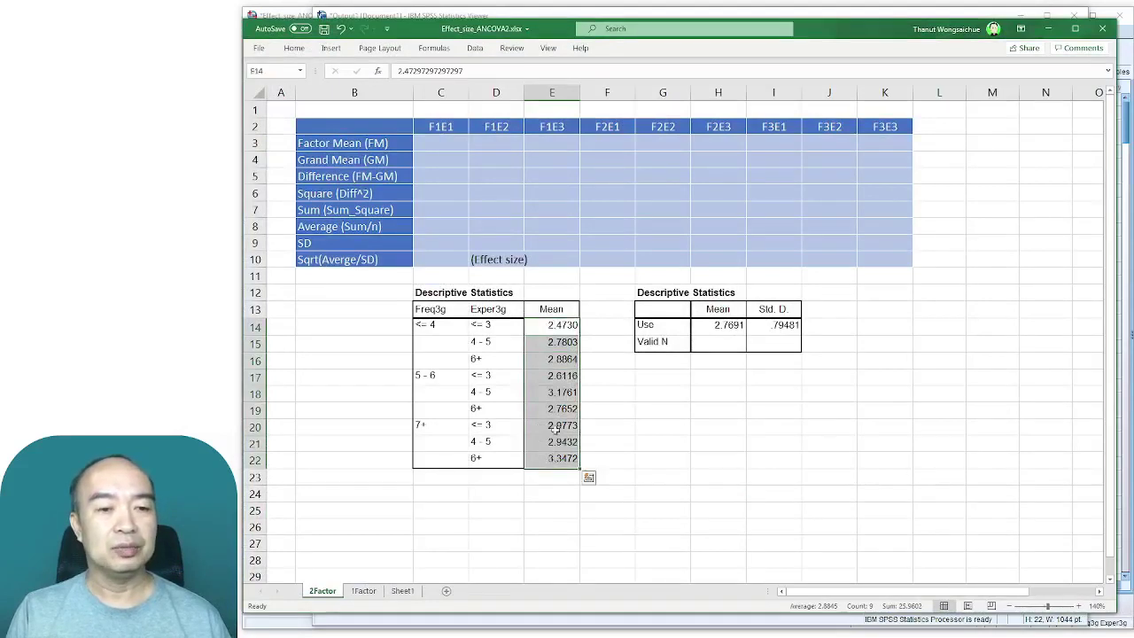
pyautogui.rightClick(565, 328)
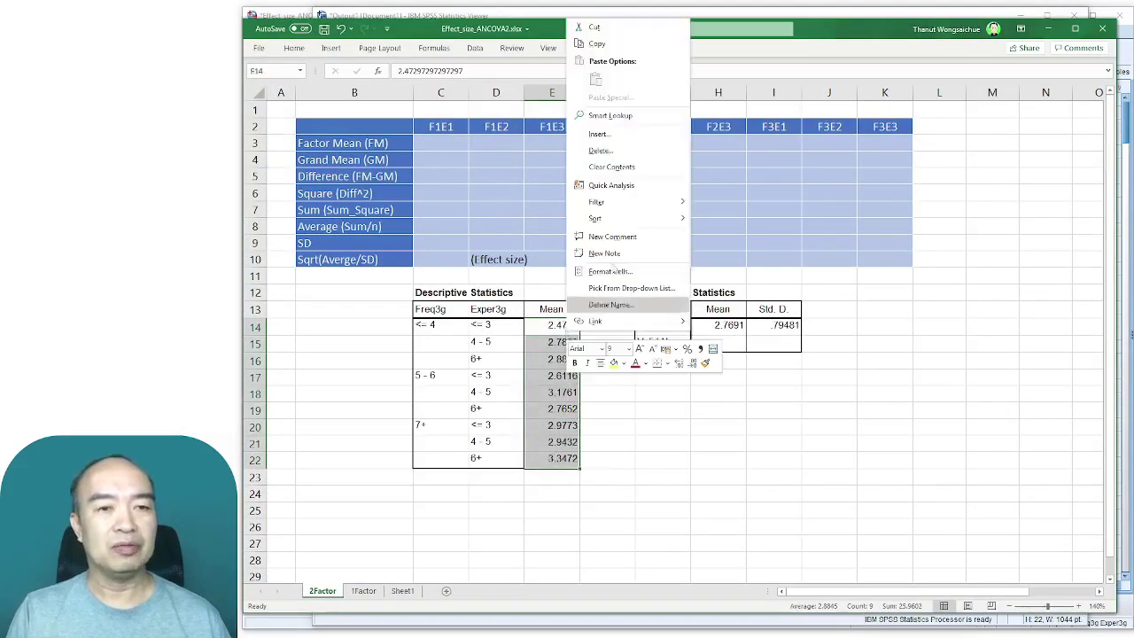
pyautogui.click(609, 42)
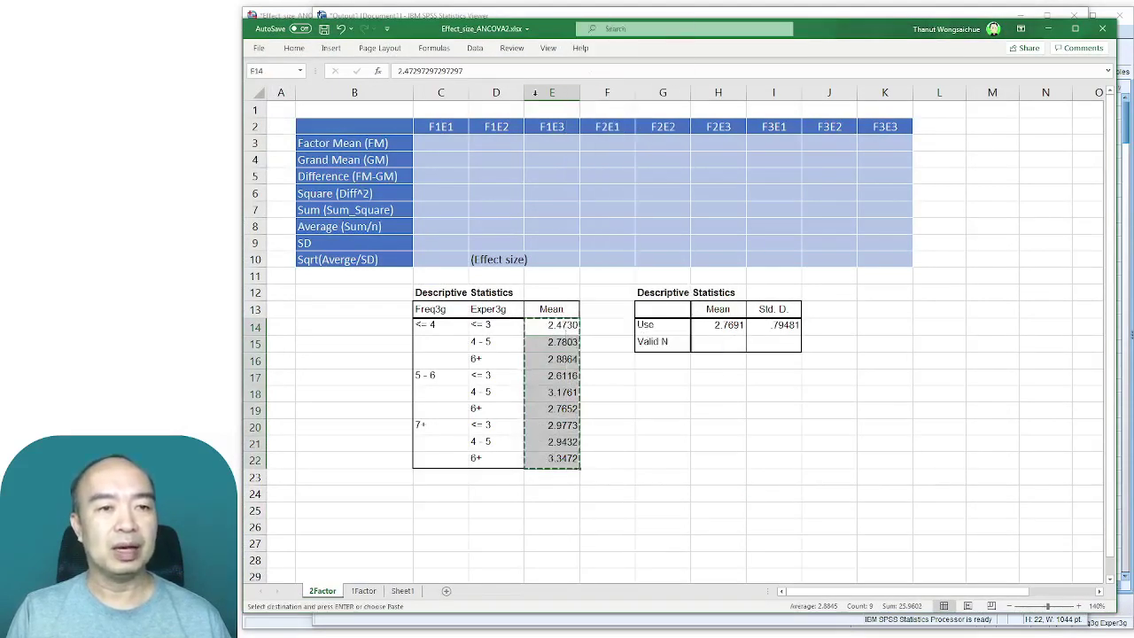
pyautogui.click(455, 142)
pyautogui.rightClick(453, 143)
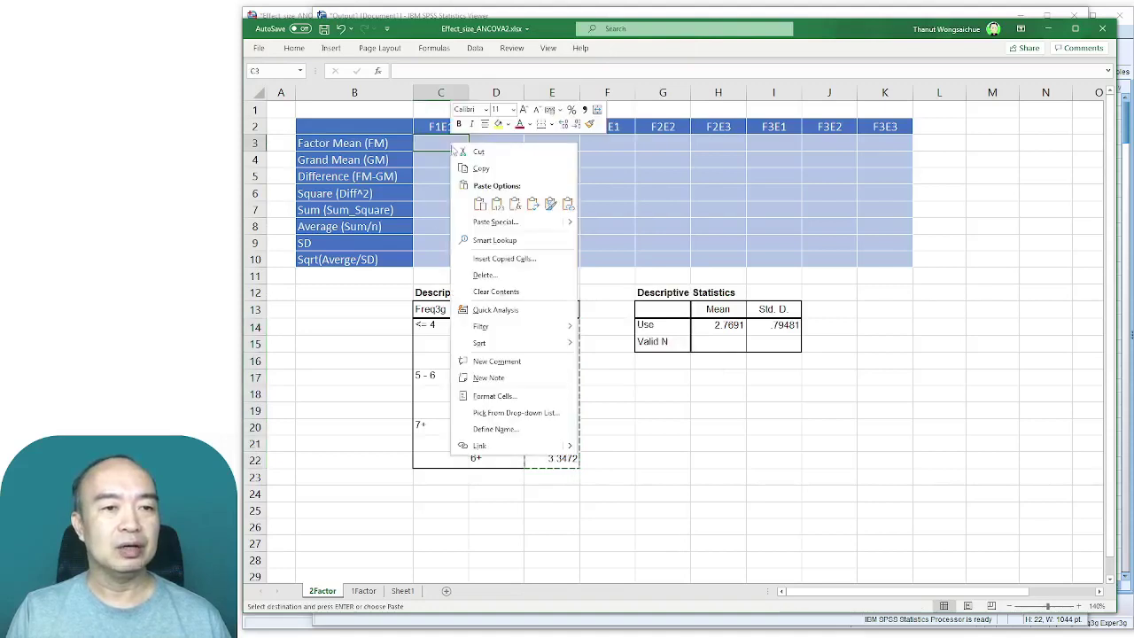
pyautogui.click(532, 205)
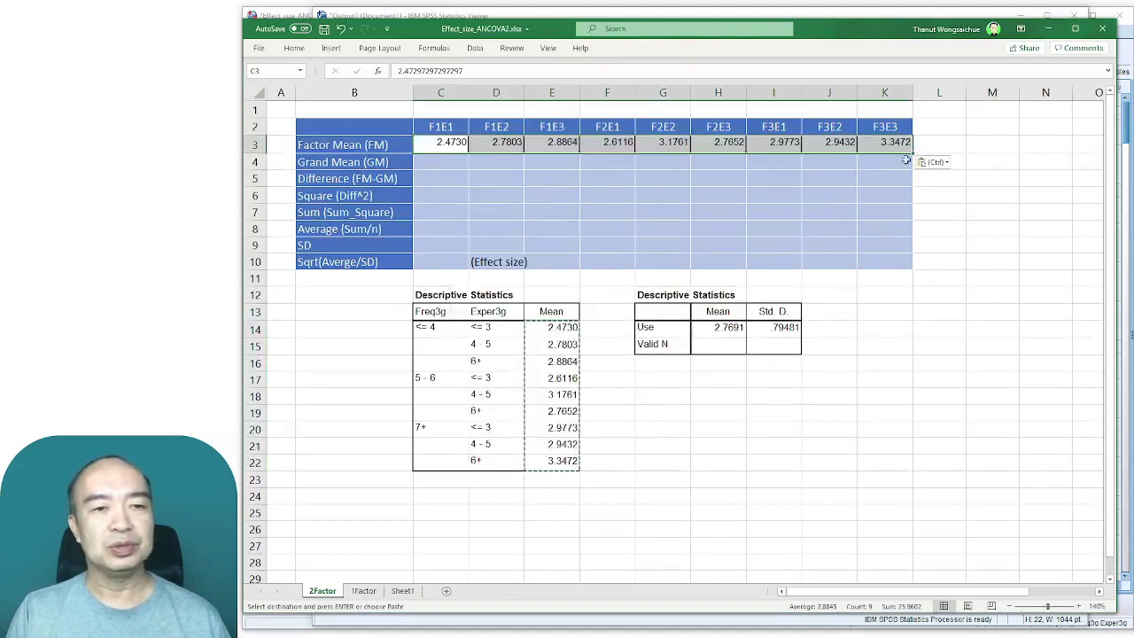
# Link the F1E1 Grand Mean cell C4 to the overall mean of Use with =H14.
pyautogui.click(449, 161)
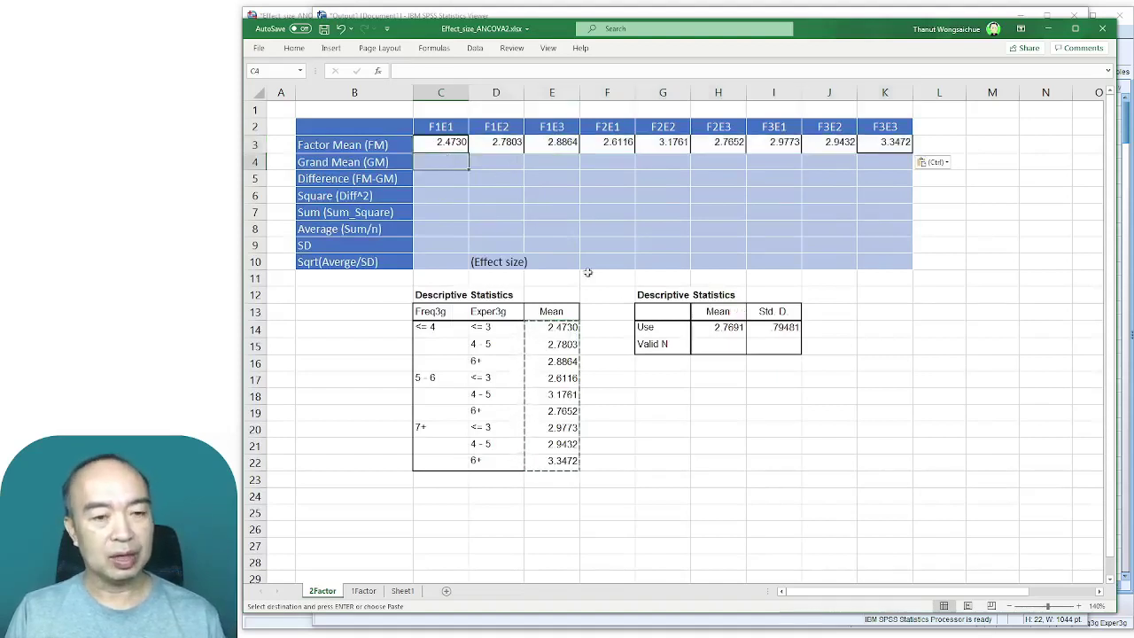
pyautogui.write('=')
pyautogui.click(729, 327)
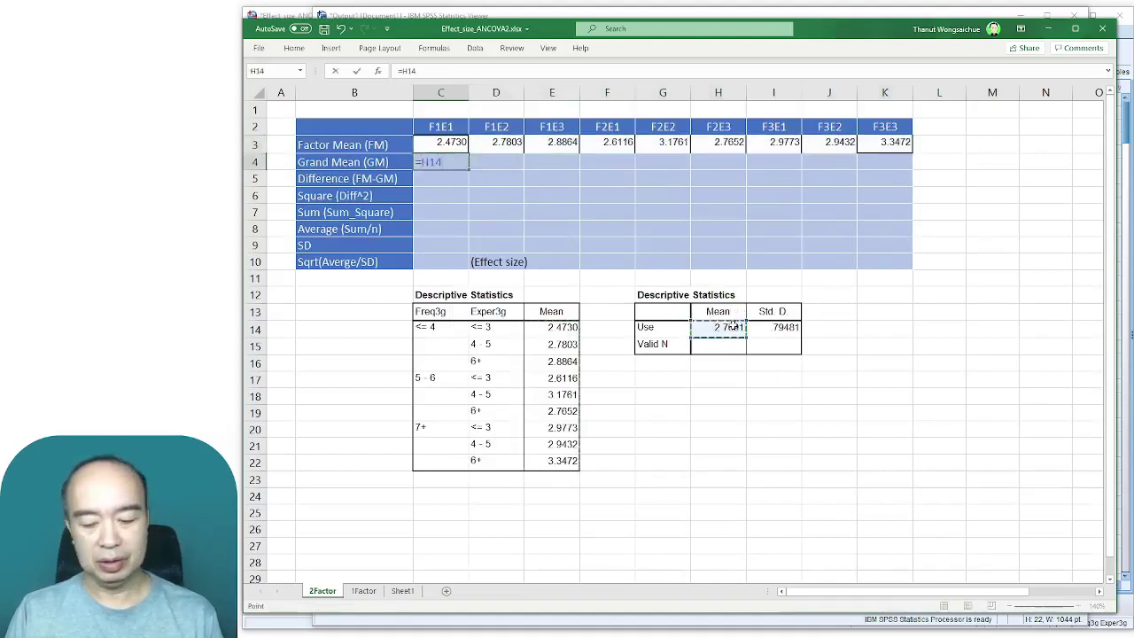
pyautogui.press('Return')
# Set Grand Mean cell D4 to =C4 and fill the formula across through K4.
pyautogui.click(489, 159)
pyautogui.write('=')
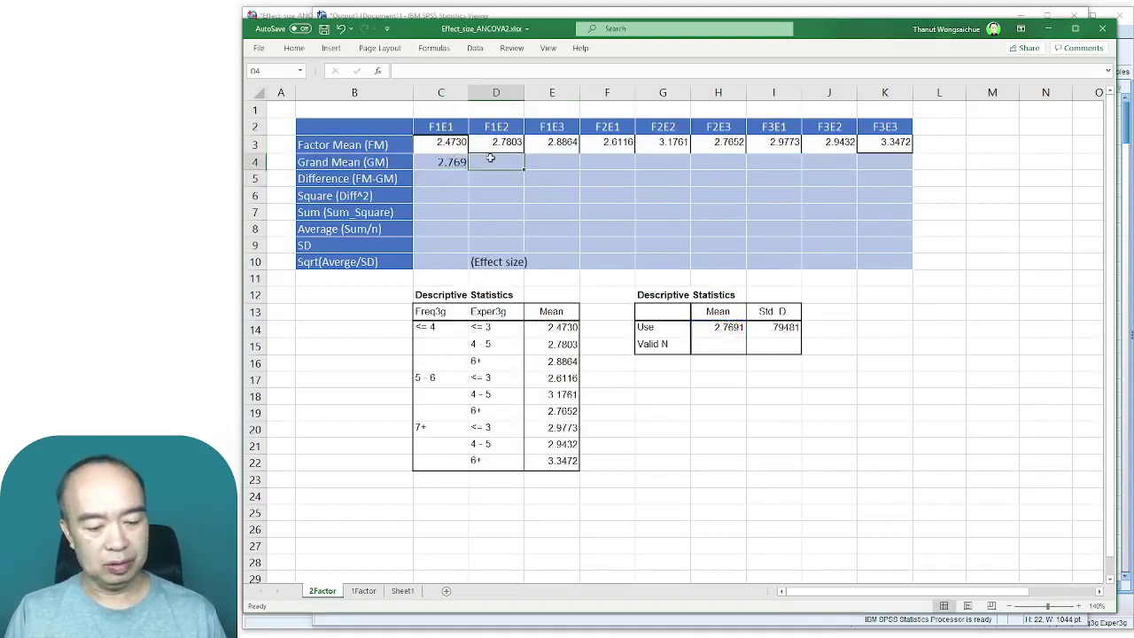
pyautogui.click(449, 162)
pyautogui.press('Return')
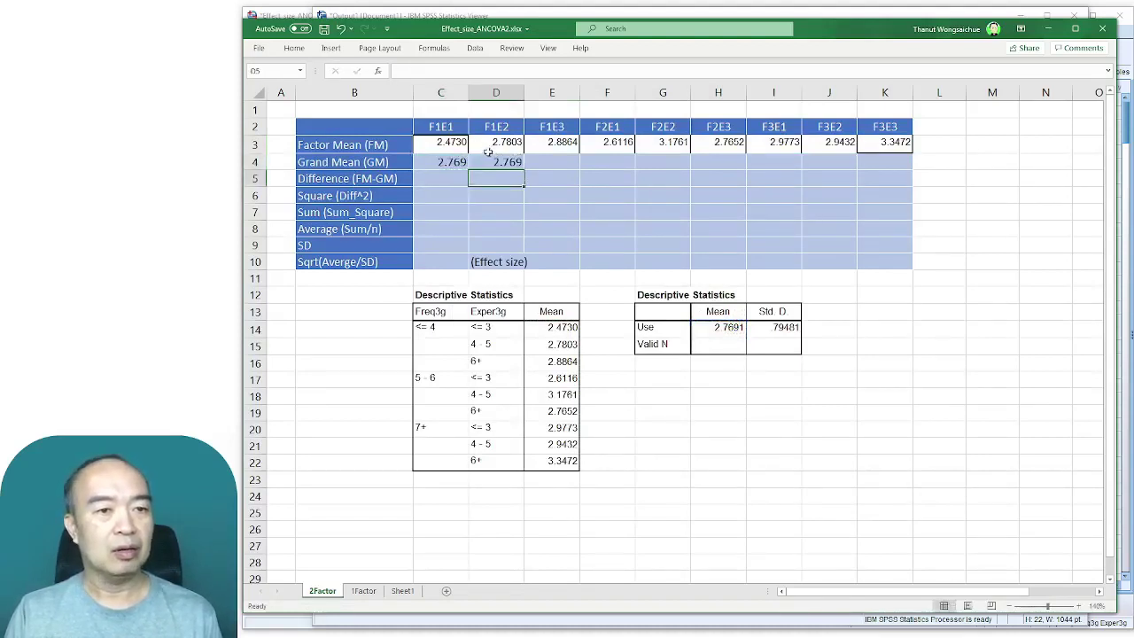
pyautogui.click(494, 163)
pyautogui.moveTo(524, 171); pyautogui.dragTo(877, 170)
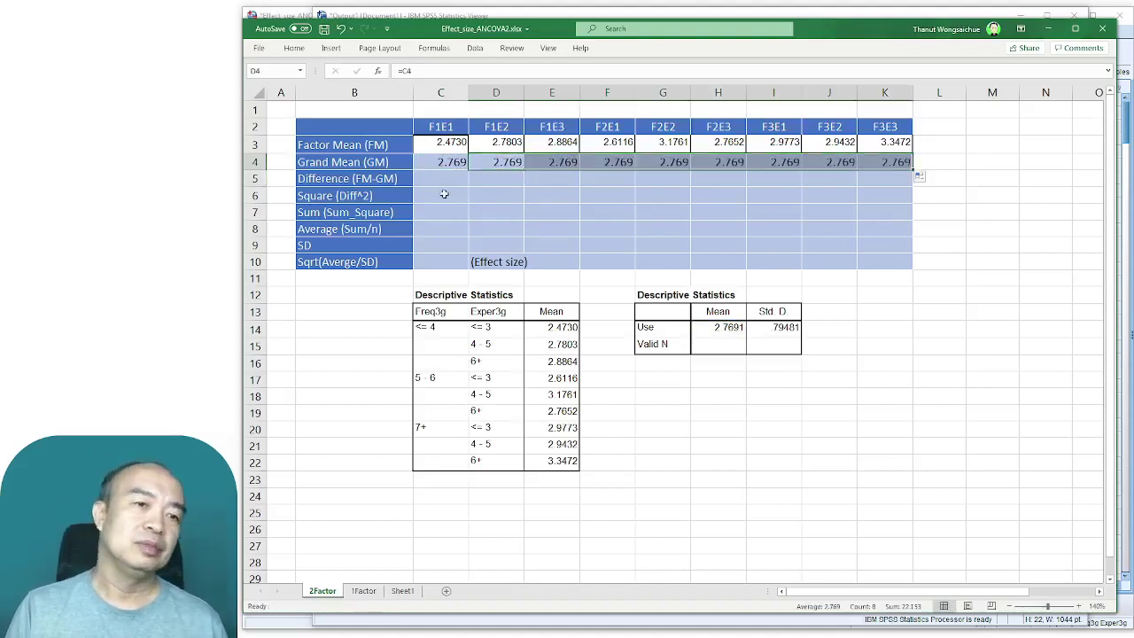
# Calculate the Difference (FM-GM) row with =C3-C4 in C5 and fill it across through K5.
pyautogui.click(432, 176)
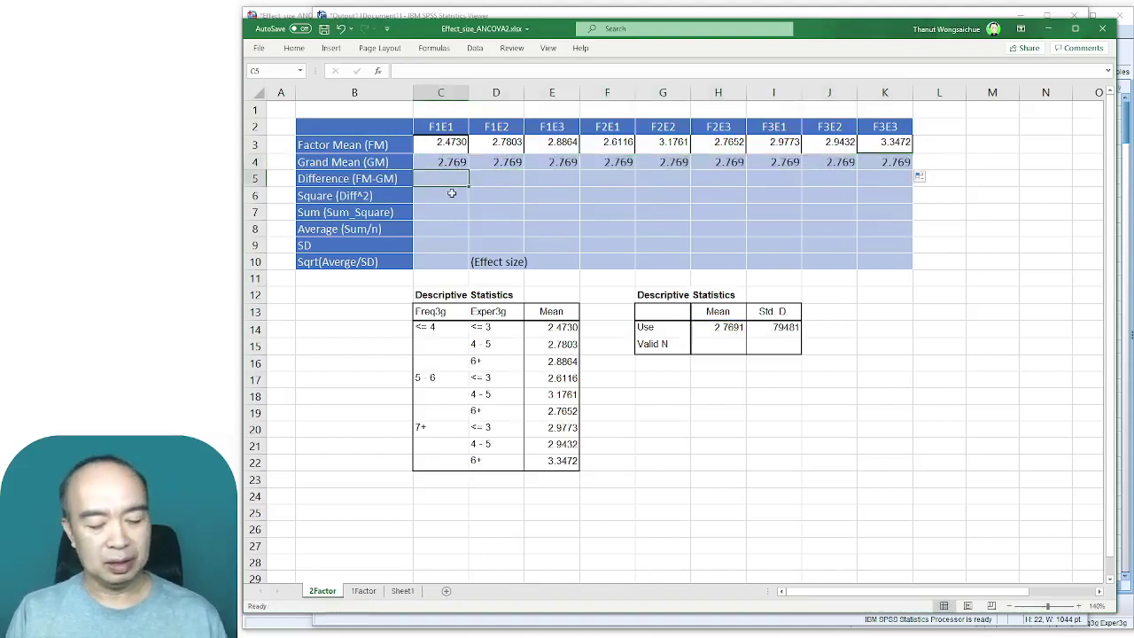
pyautogui.write('=')
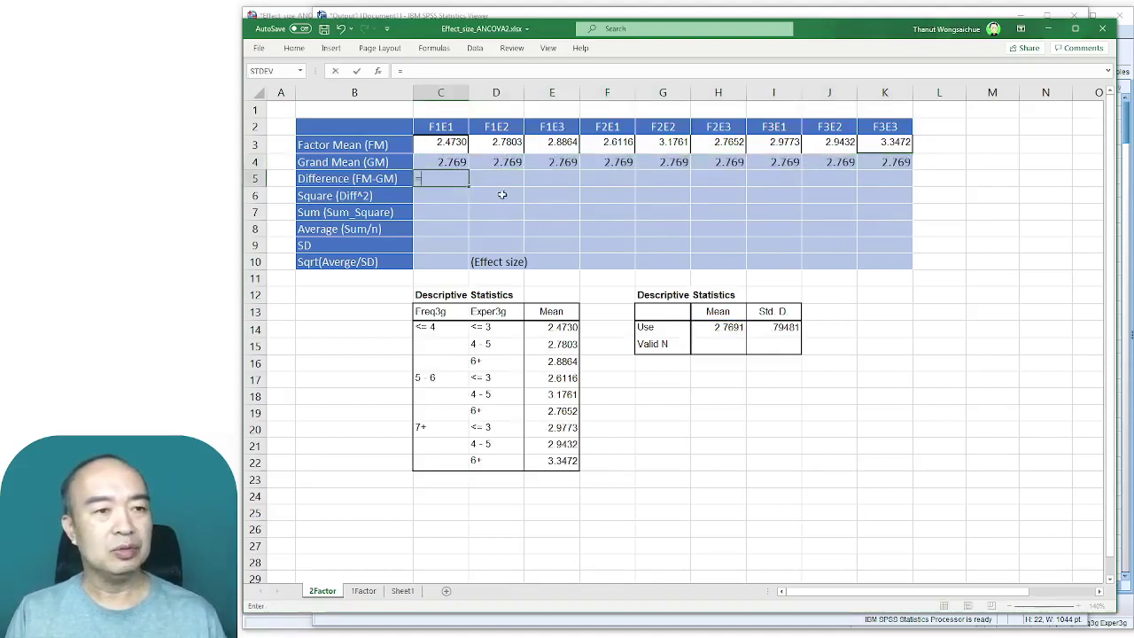
pyautogui.click(459, 142)
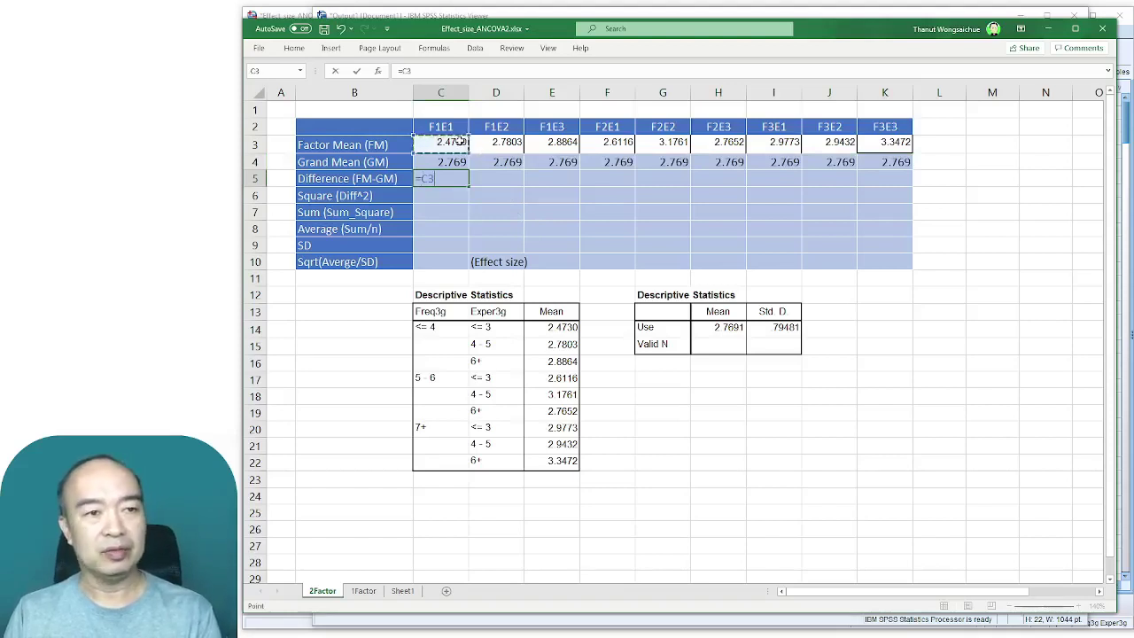
pyautogui.write('-')
pyautogui.click(448, 161)
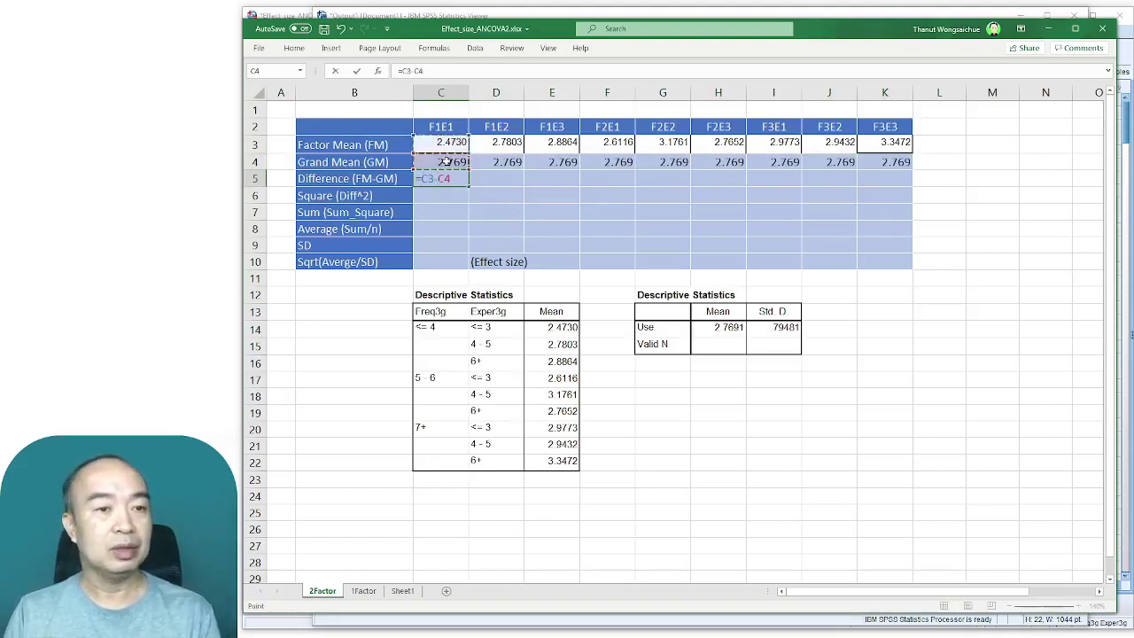
pyautogui.press('Return')
pyautogui.click(450, 182)
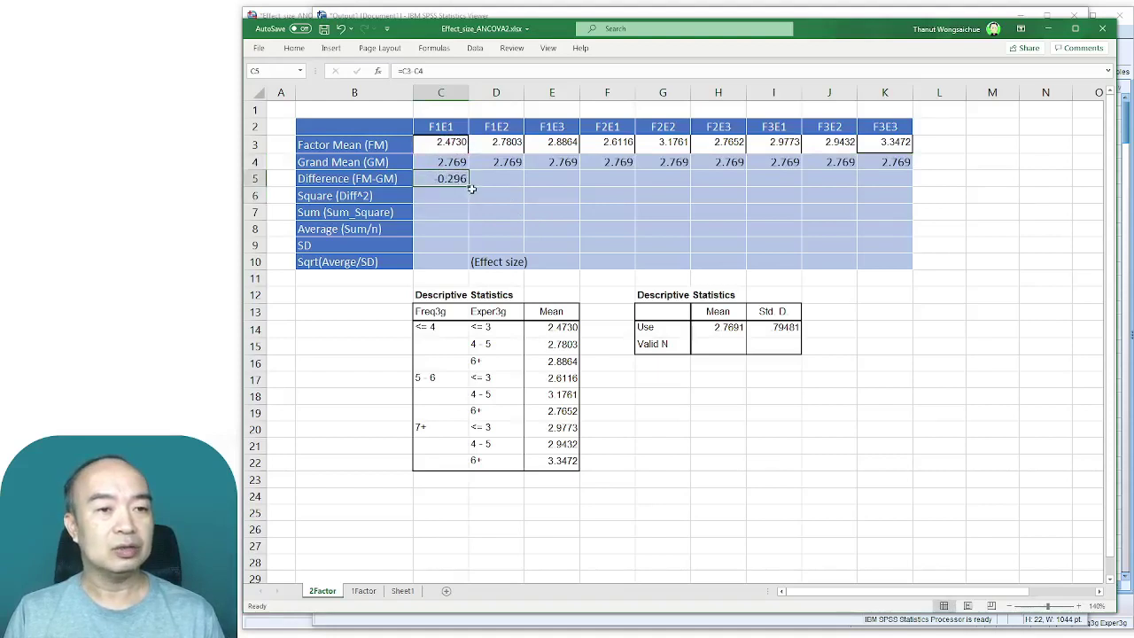
pyautogui.moveTo(471, 186); pyautogui.dragTo(912, 186)
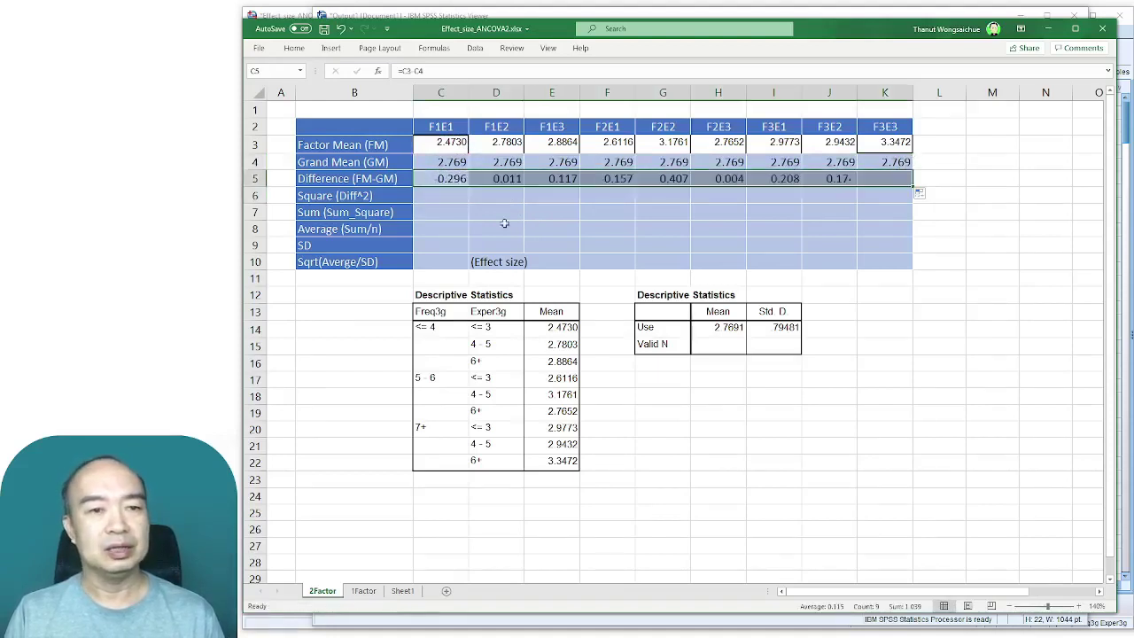
# Calculate the Square (Diff^2) row with =C5^2 in C6 and fill it across through K6.
pyautogui.click(426, 191)
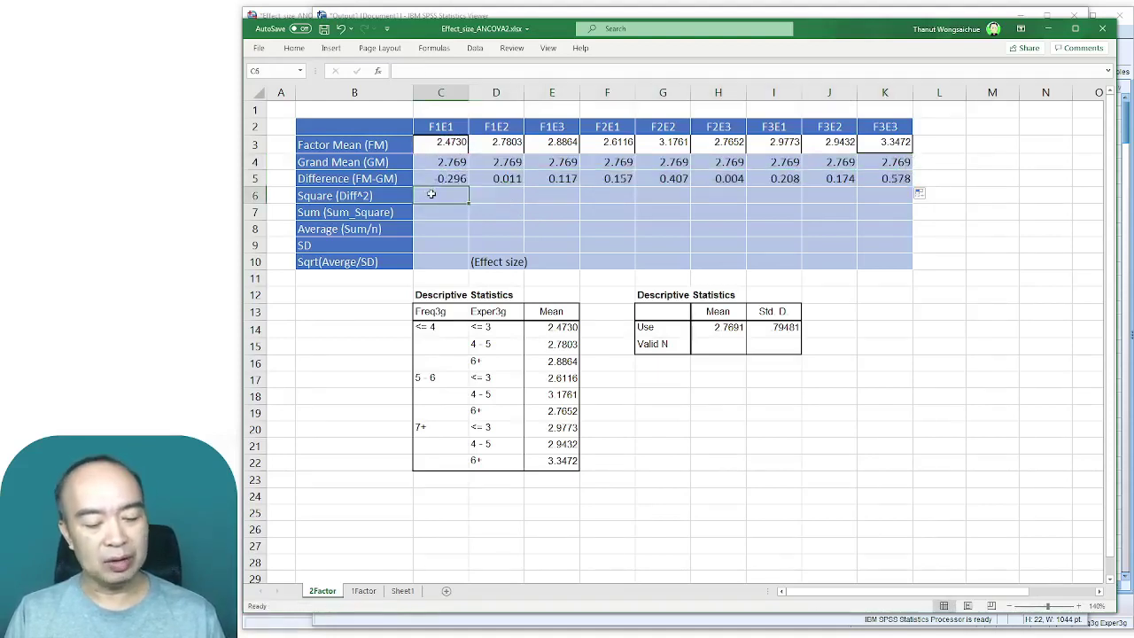
pyautogui.write('=')
pyautogui.click(450, 178)
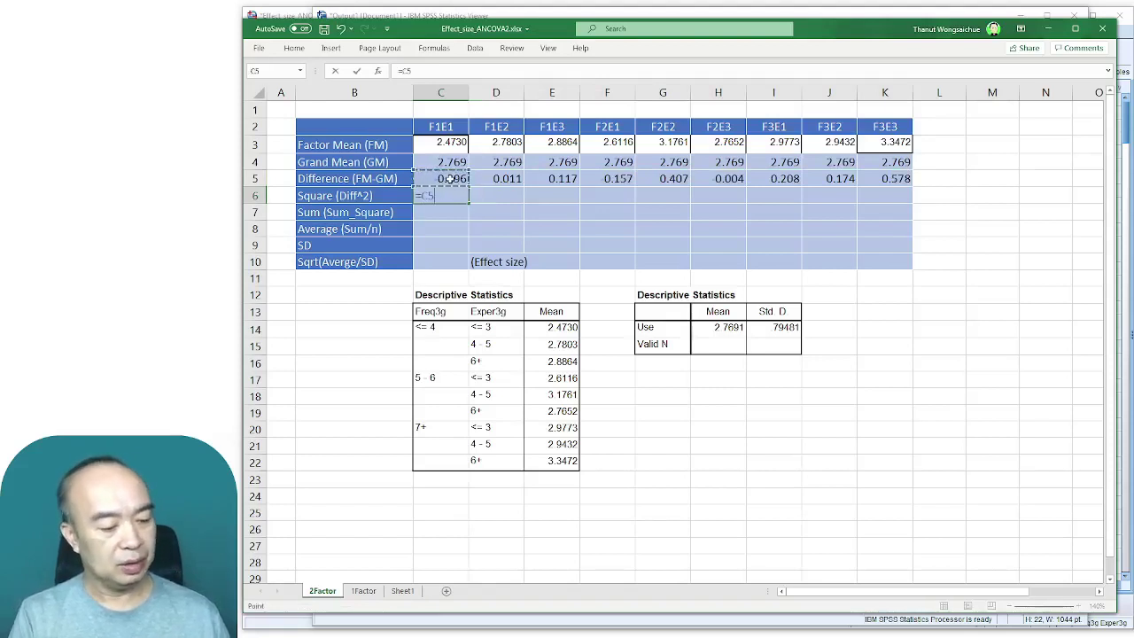
pyautogui.write('^')
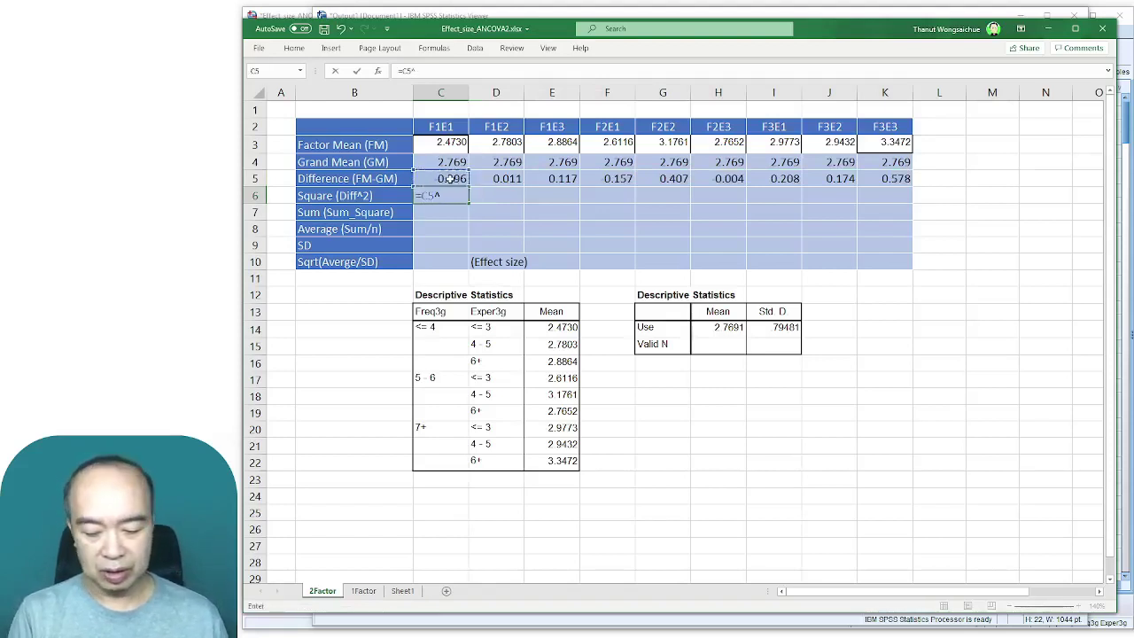
pyautogui.write('2')
pyautogui.press('Return')
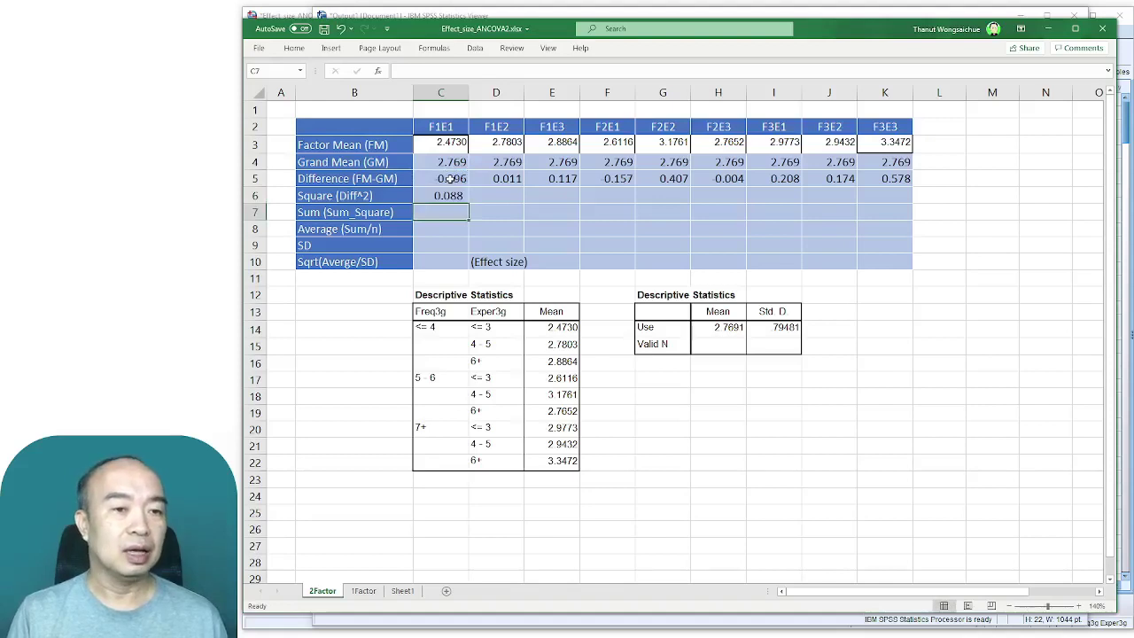
pyautogui.click(452, 197)
pyautogui.moveTo(469, 204); pyautogui.dragTo(890, 223)
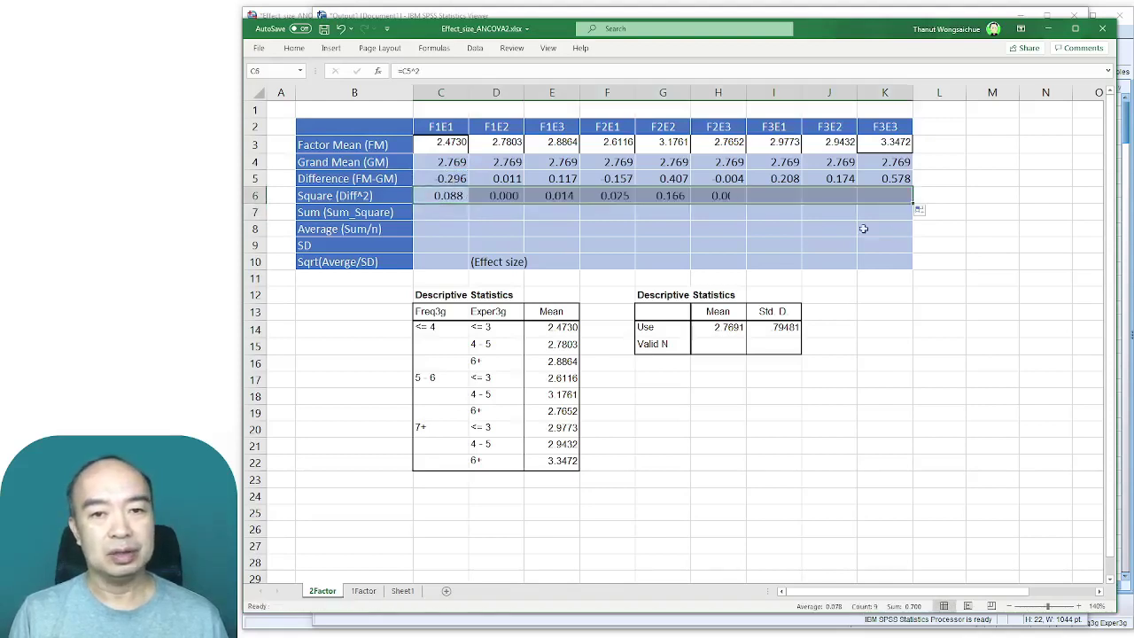
# Total the squared differences in the Sum (Sum_Square) cell C7 with =SUM(C6:K6).
pyautogui.click(435, 215)
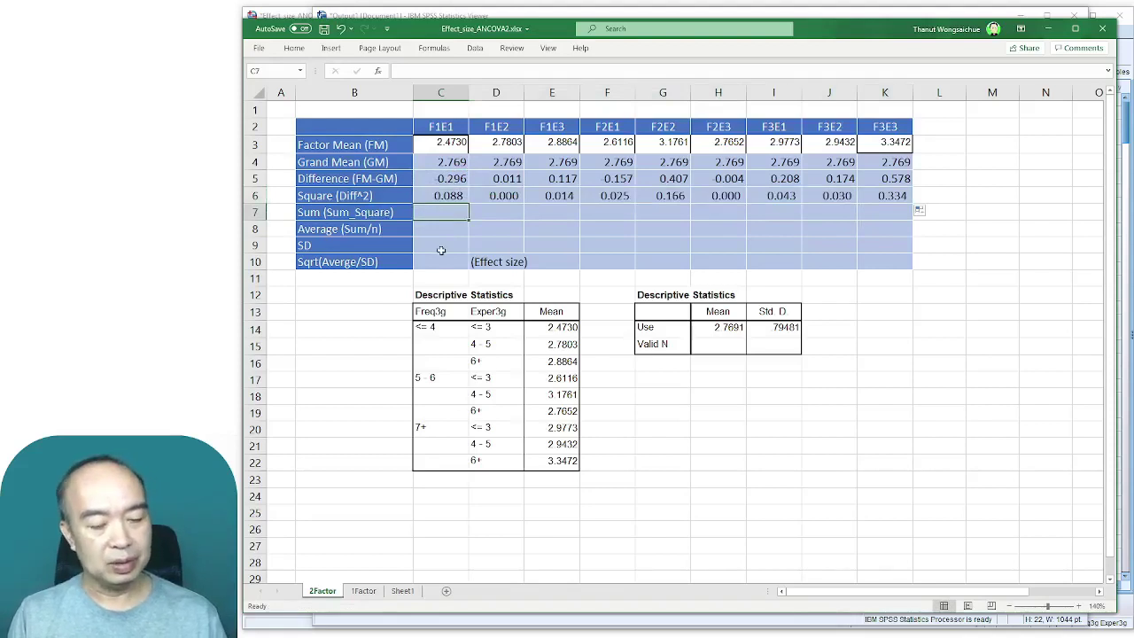
pyautogui.write('=')
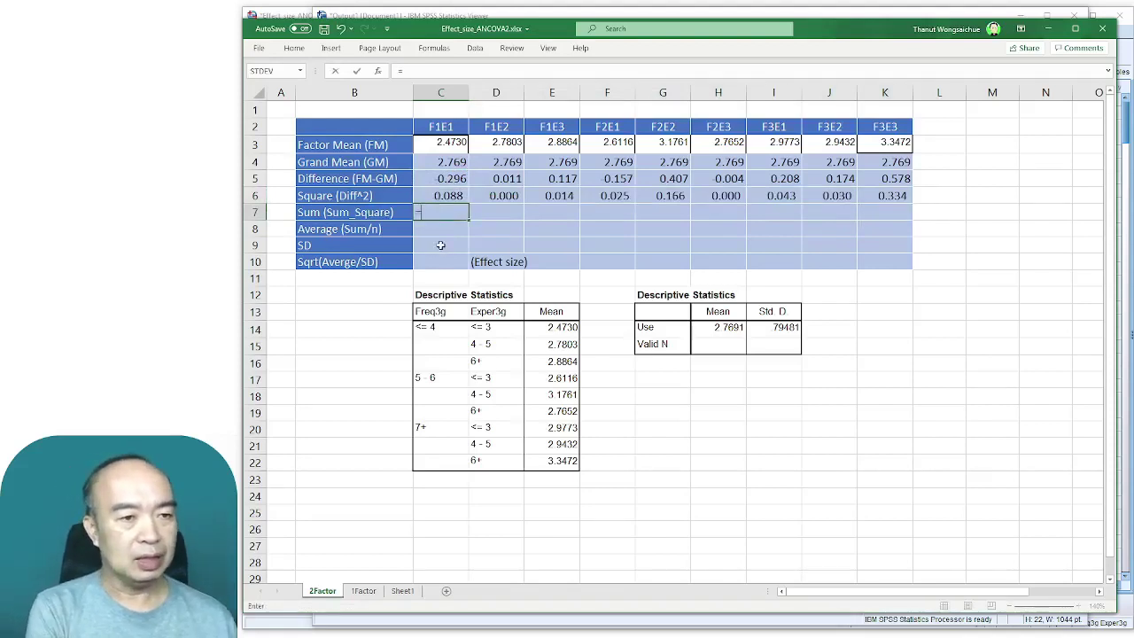
pyautogui.write('su')
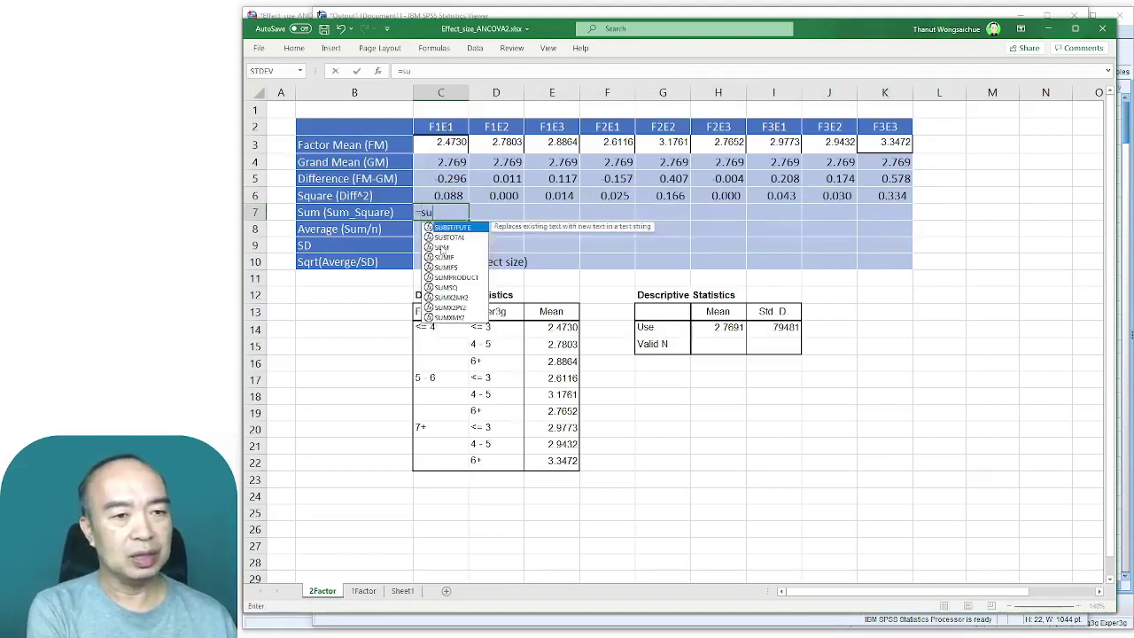
pyautogui.write('m')
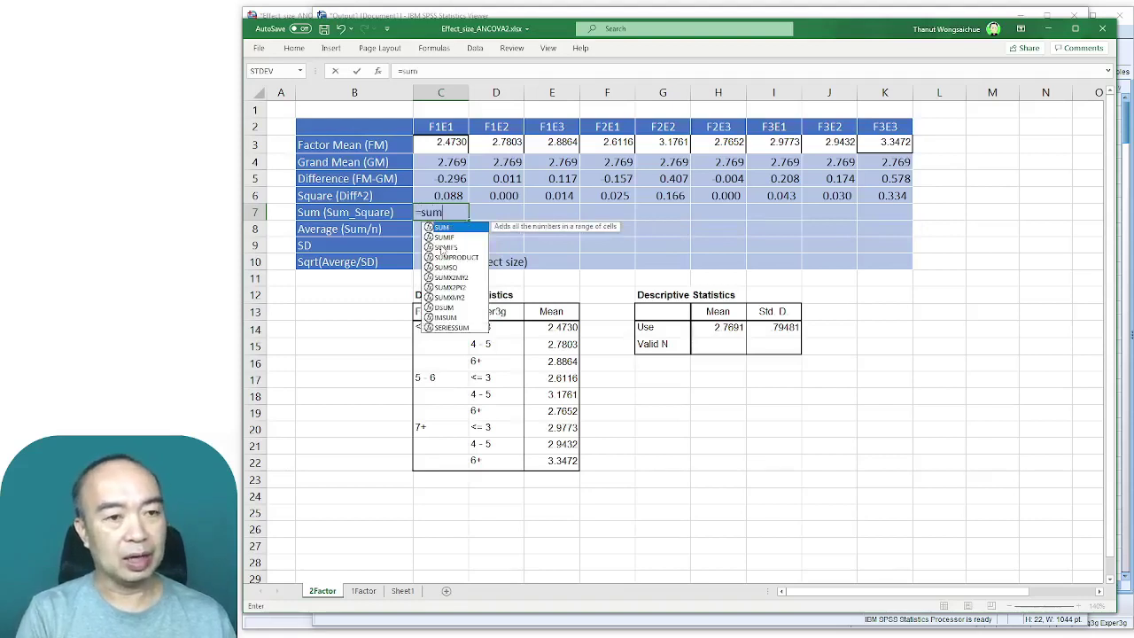
pyautogui.write('(')
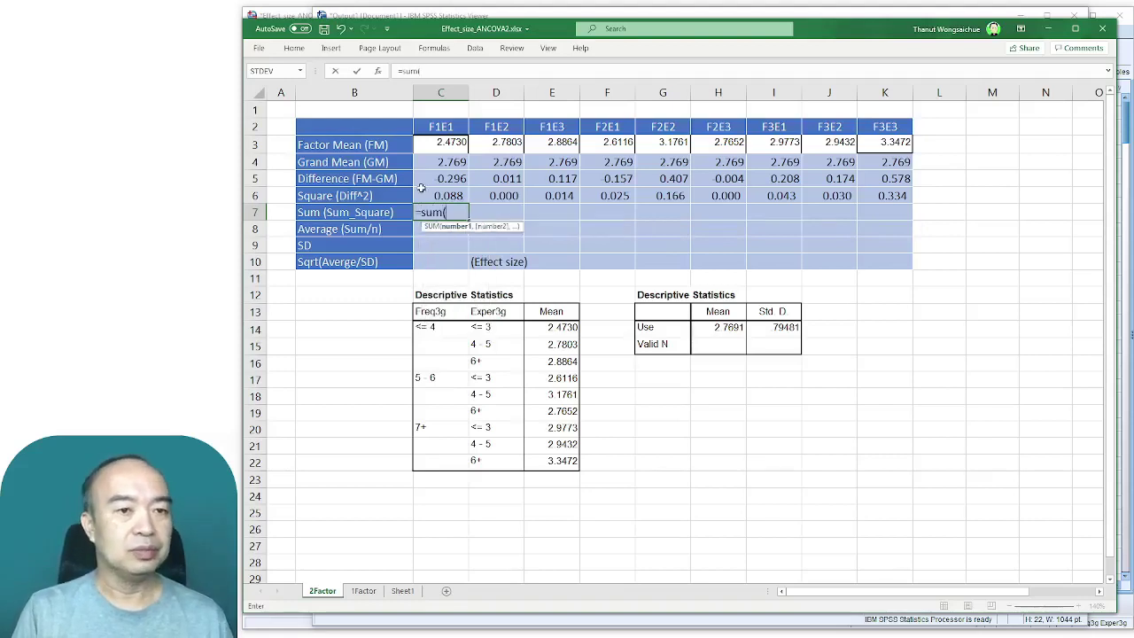
pyautogui.moveTo(422, 194); pyautogui.dragTo(878, 194)
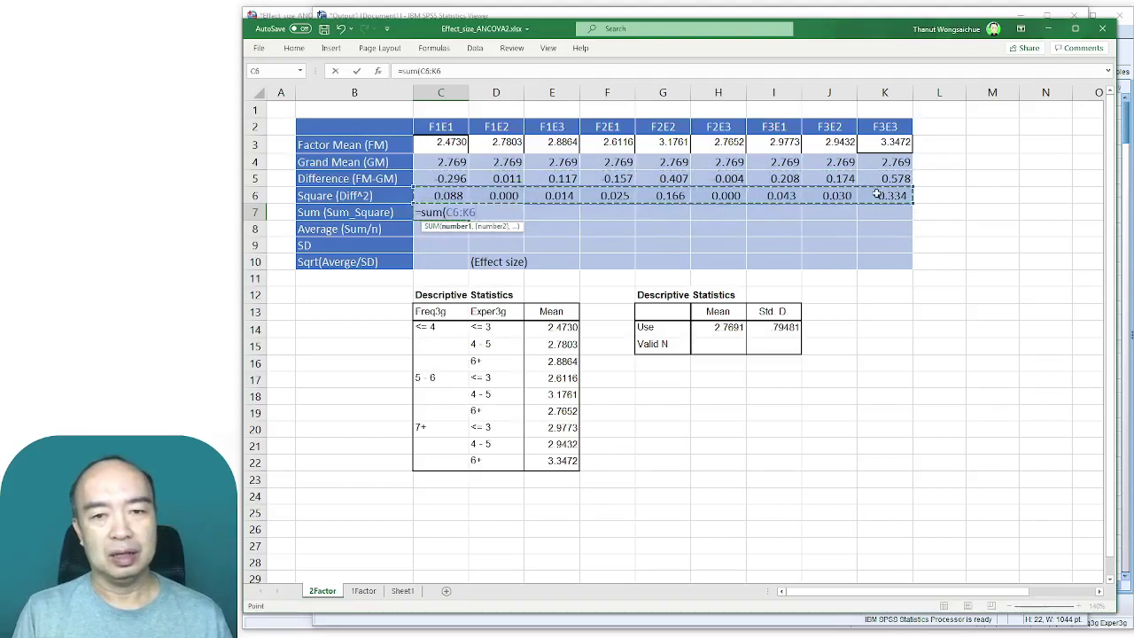
pyautogui.press('Return')
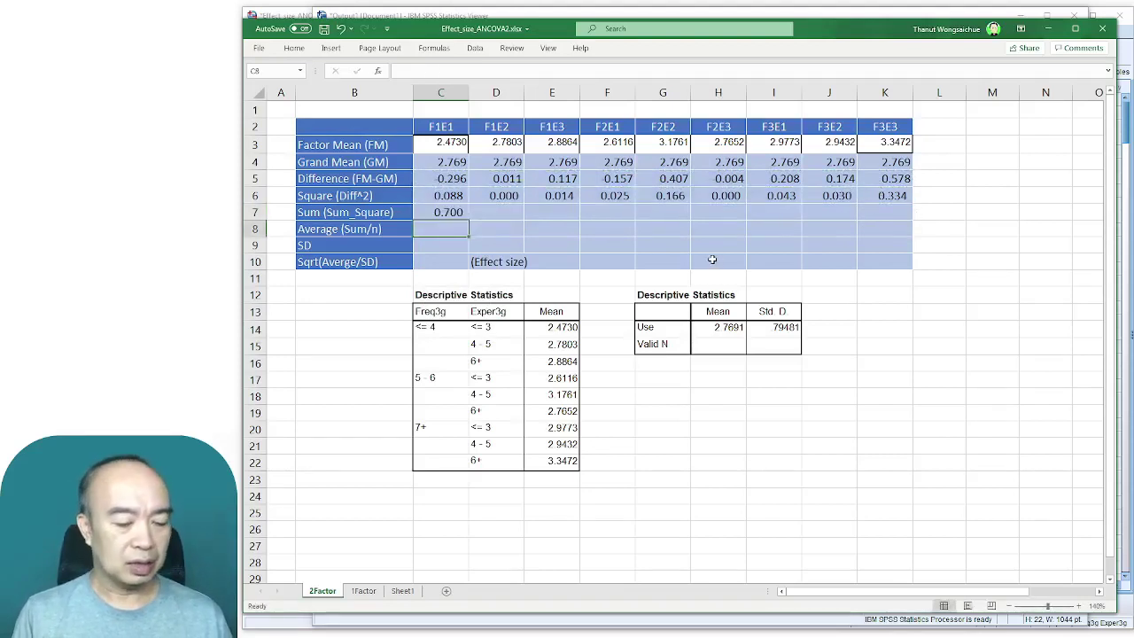
# Calculate the Average (Sum/n) in cell C8 by dividing the sum by the nine groups with =C7/9.
pyautogui.write('=')
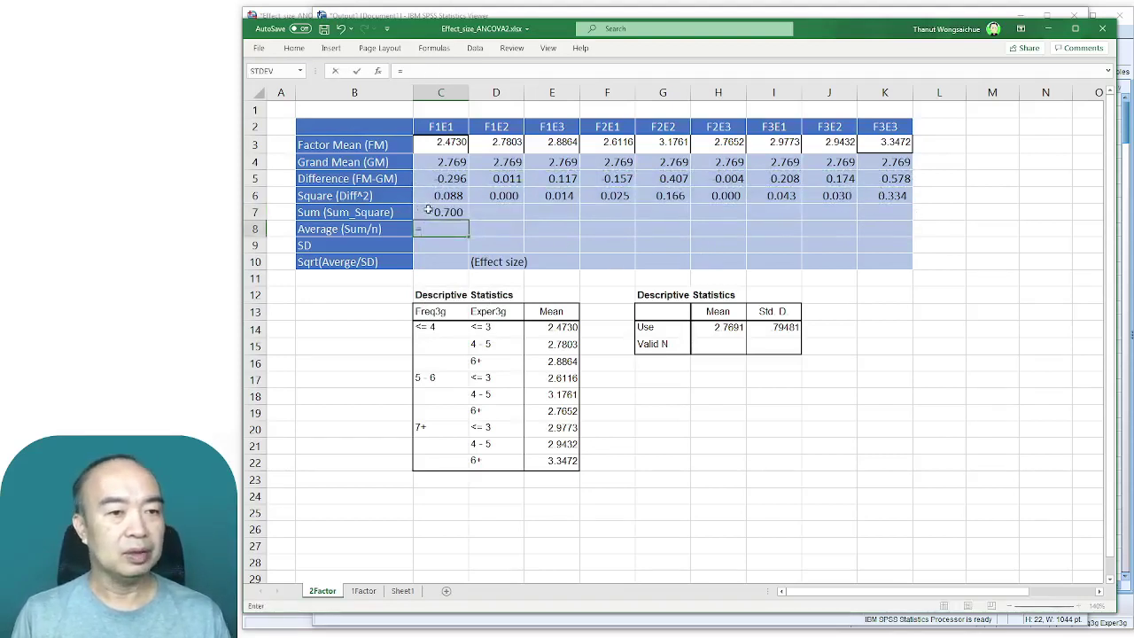
pyautogui.click(441, 212)
pyautogui.write('/9')
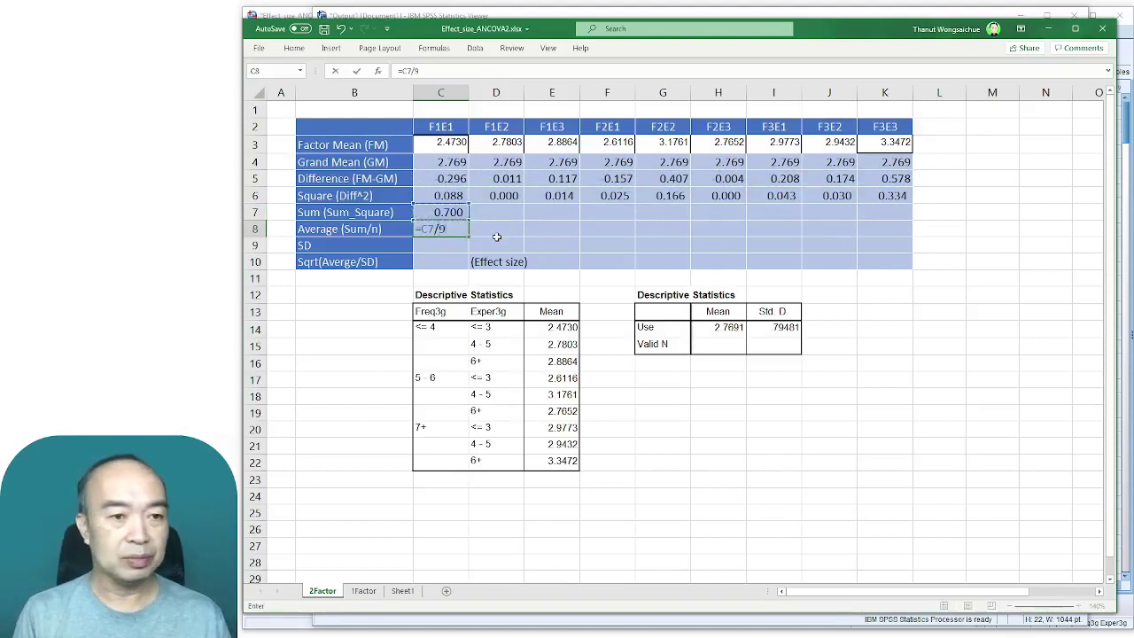
pyautogui.press('Return')
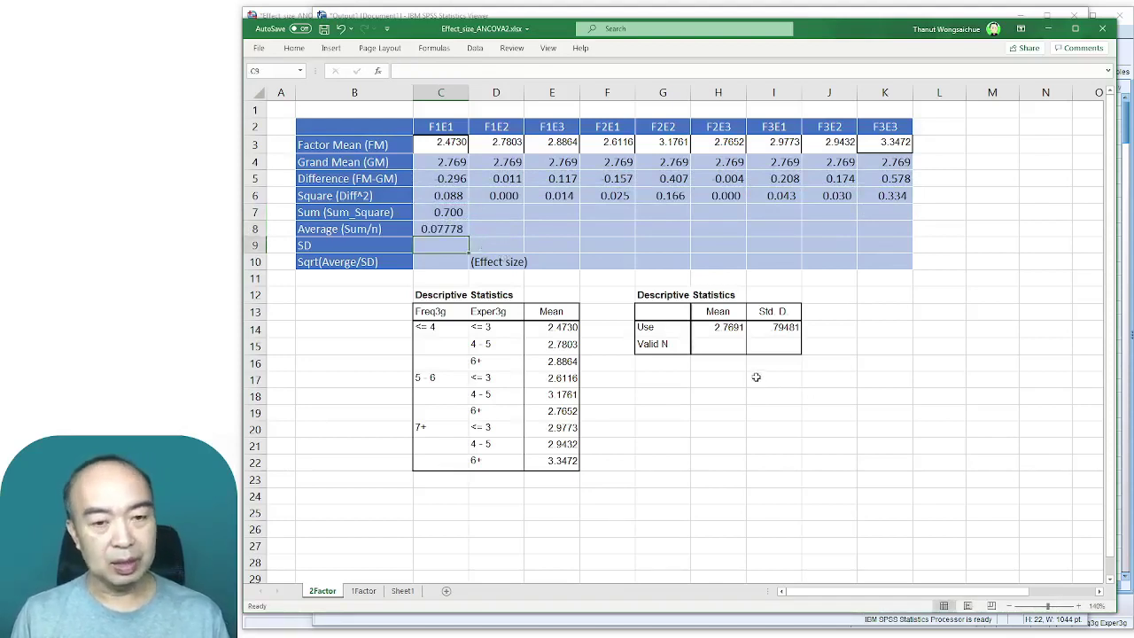
# Link the SD cell C9 to the standard deviation of Use with =I14.
pyautogui.write('=')
pyautogui.click(778, 327)
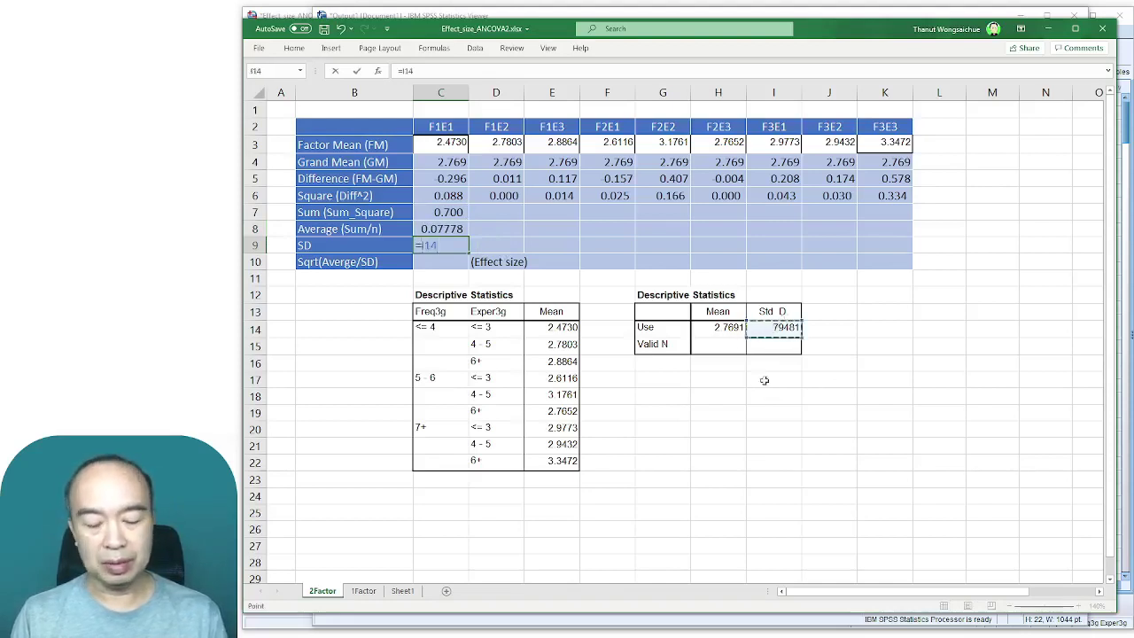
pyautogui.press('Return')
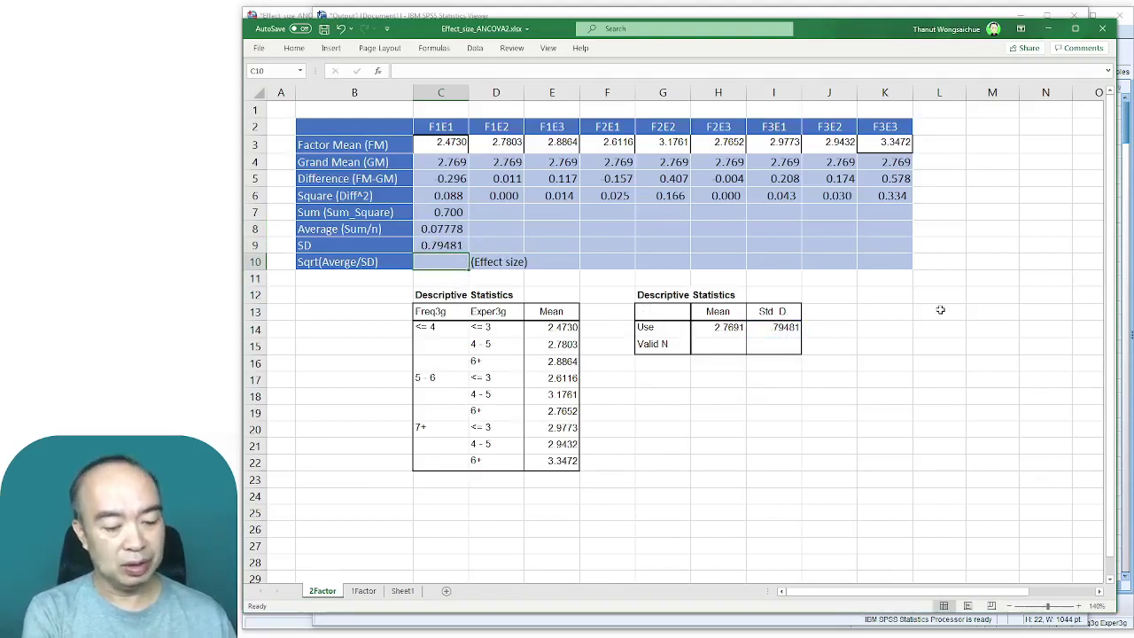
# Calculate the effect size in the Sqrt(Averge/SD) cell C10 with =SQRT(C8/C9).
pyautogui.write('=s')
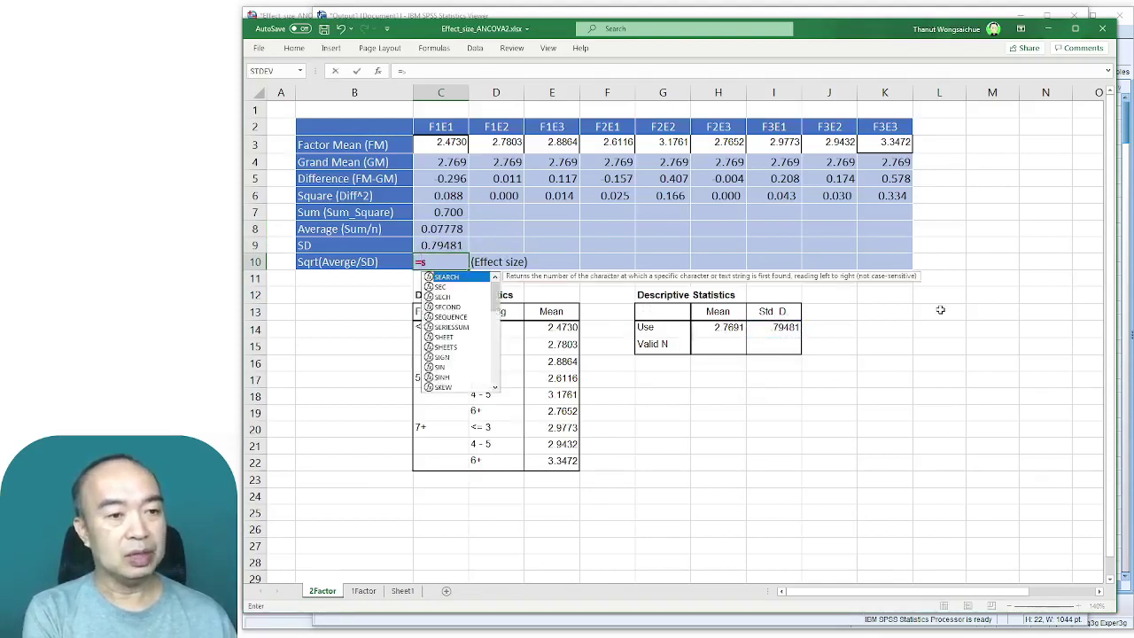
pyautogui.write('qr')
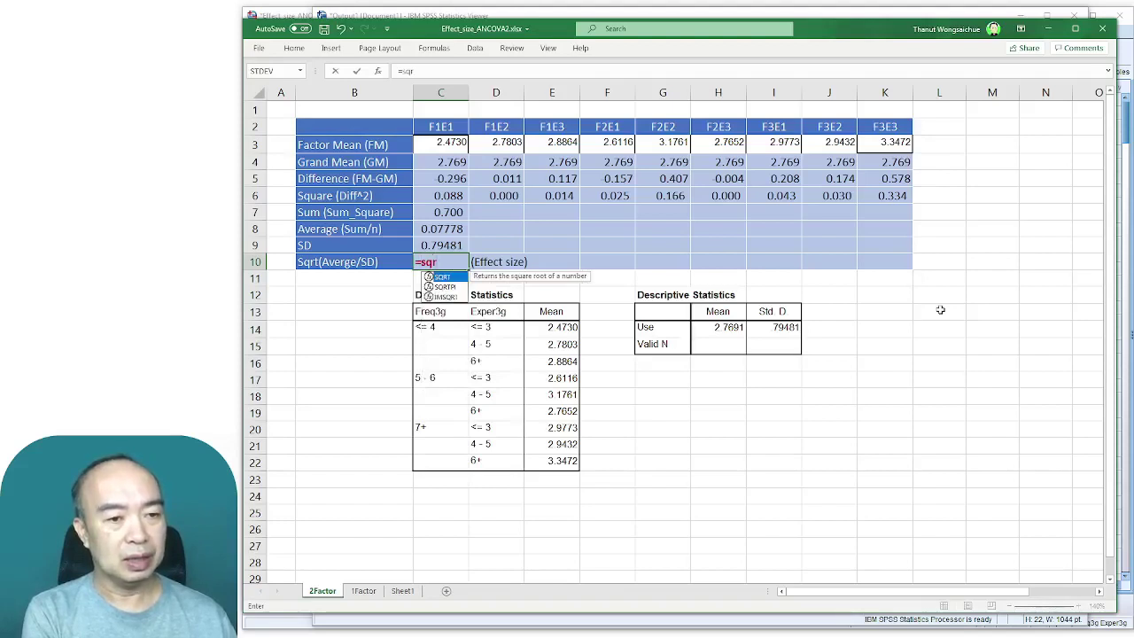
pyautogui.write('t(')
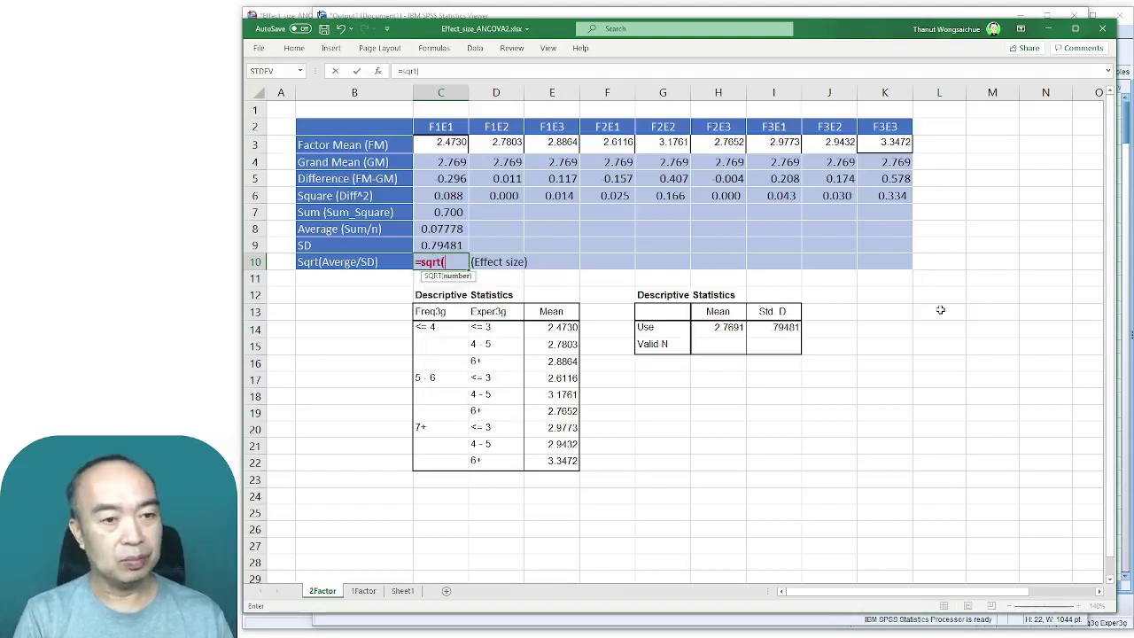
pyautogui.click(426, 229)
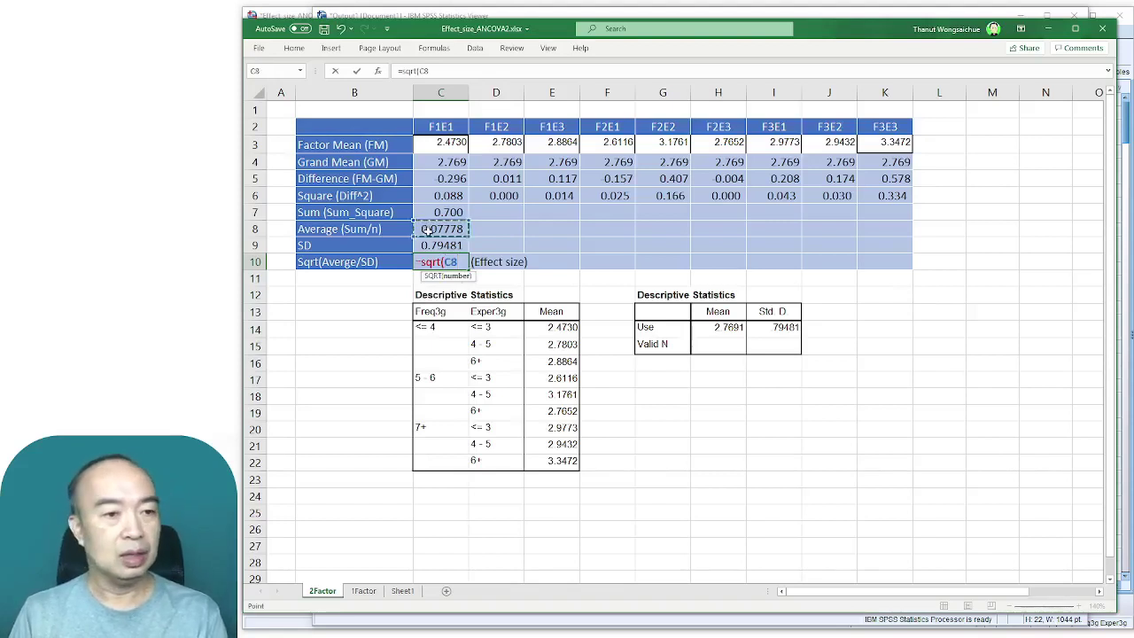
pyautogui.write('/')
pyautogui.click(428, 246)
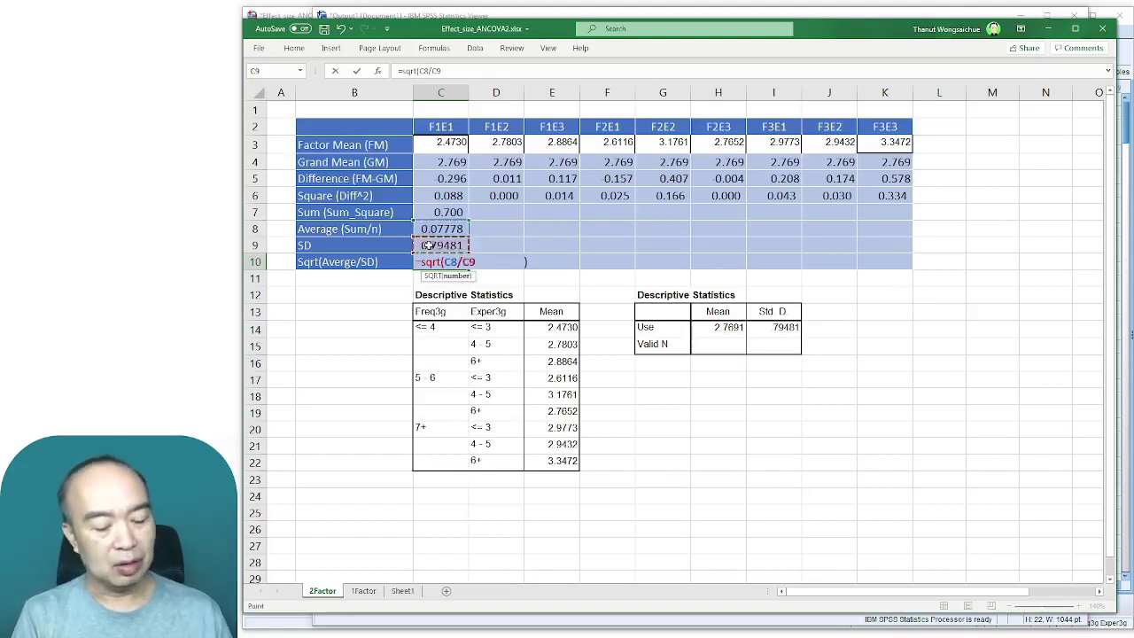
pyautogui.write(')')
pyautogui.press('Return')
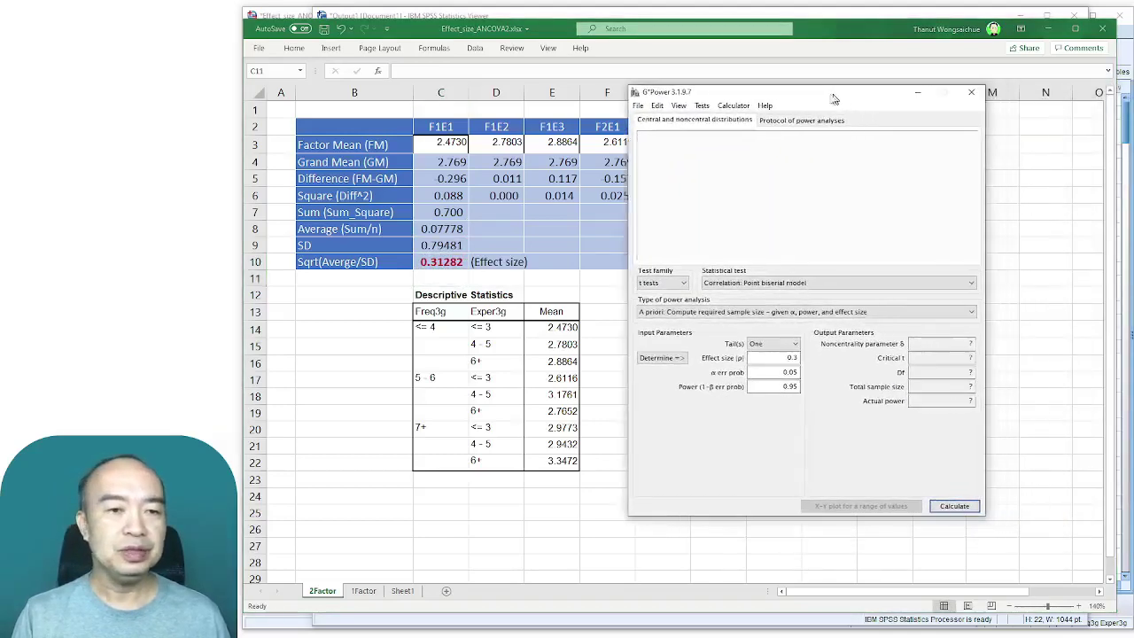
# In G*Power, set the test family to F tests and the statistical test to ANCOVA: Fixed effects, main effects and interactions.
pyautogui.moveTo(837, 89); pyautogui.dragTo(739, 95)
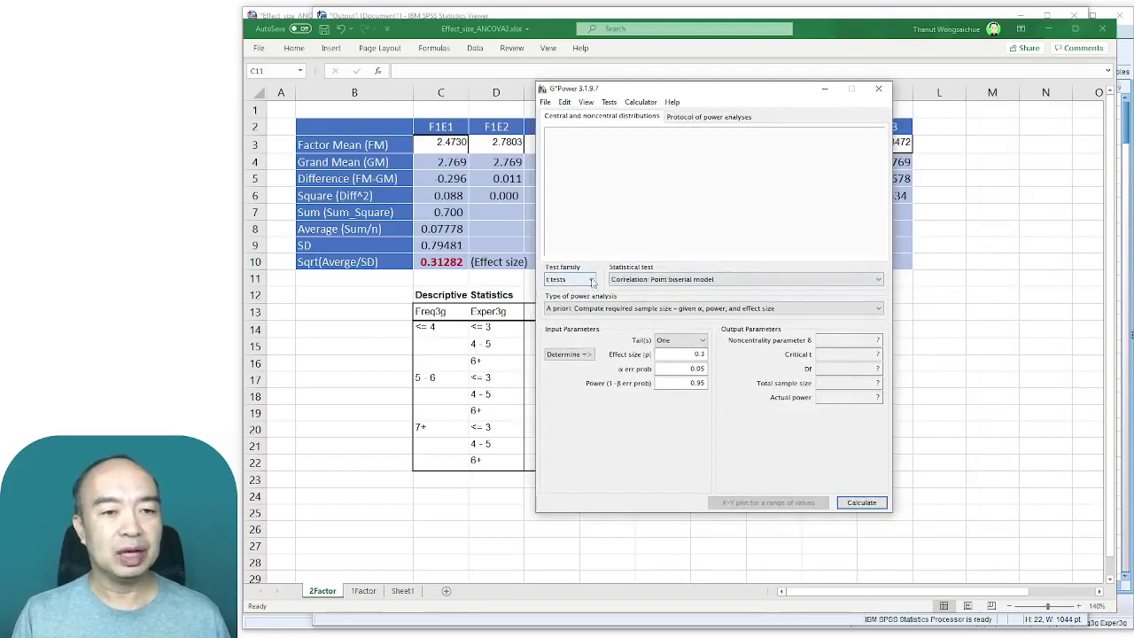
pyautogui.click(592, 281)
pyautogui.click(572, 302)
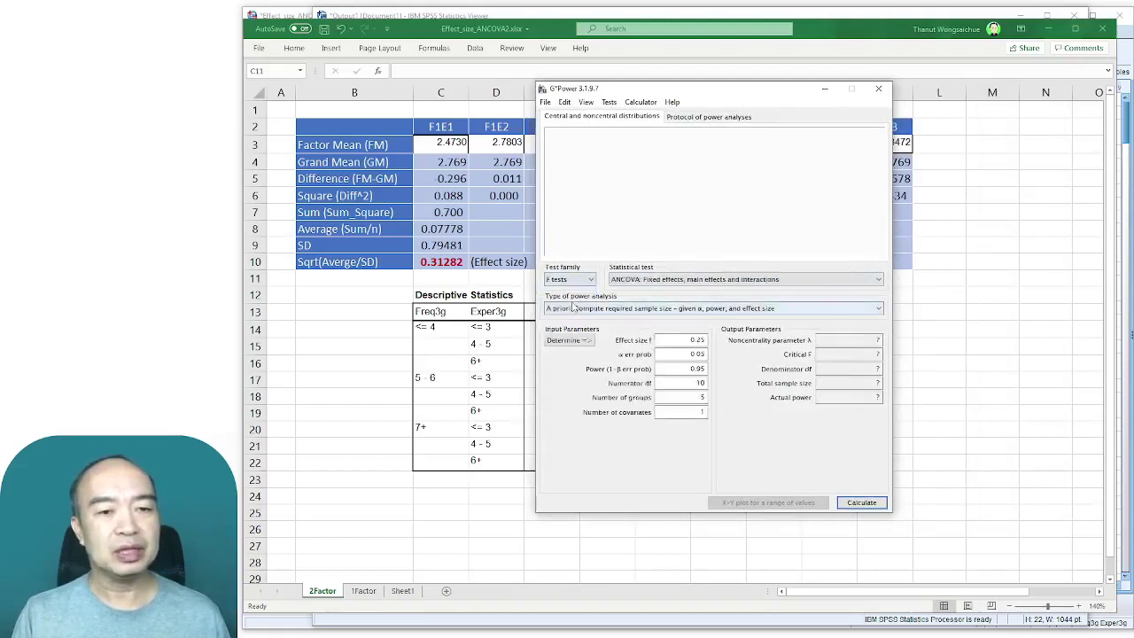
pyautogui.click(881, 281)
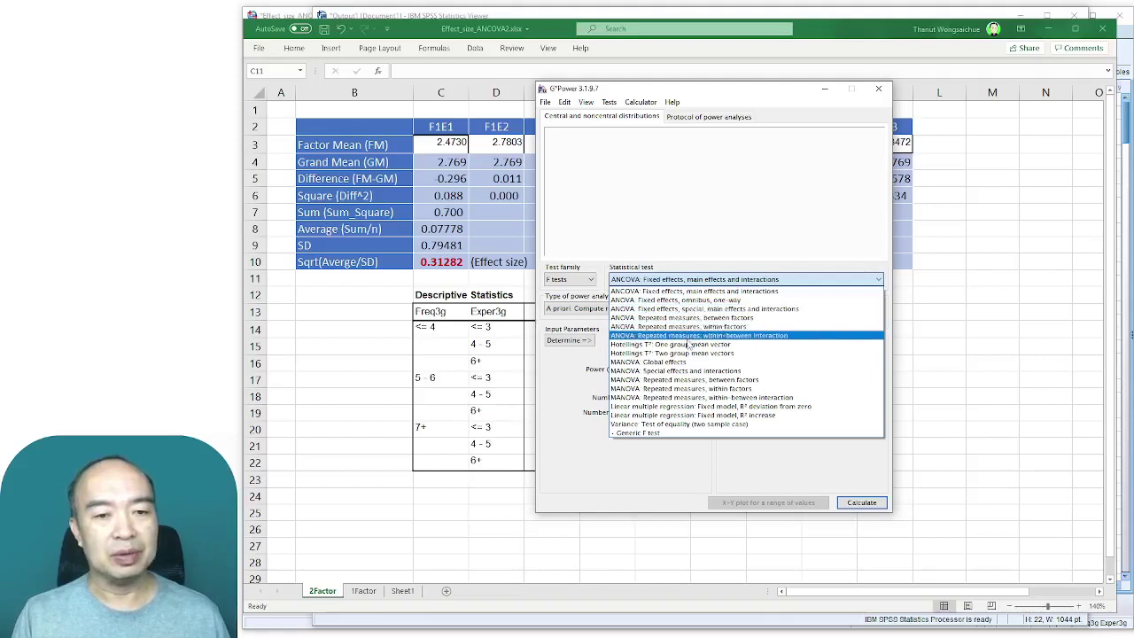
pyautogui.click(690, 294)
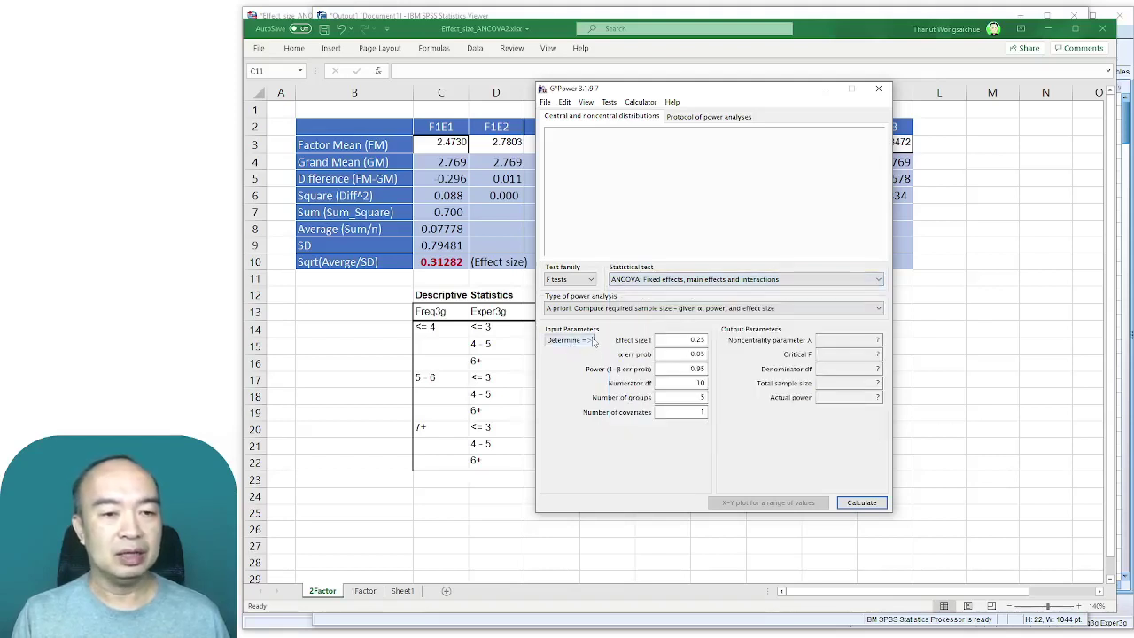
# Set the effect size f to 0.31282 and the numerator df to 4.
pyautogui.doubleClick(681, 338)
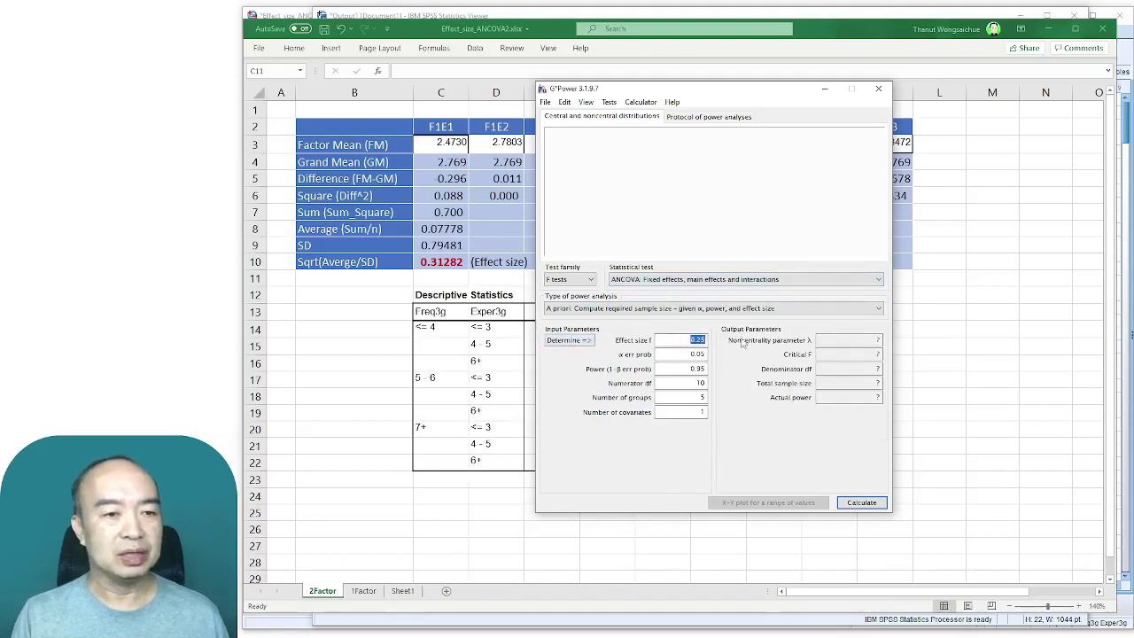
pyautogui.write('0.3')
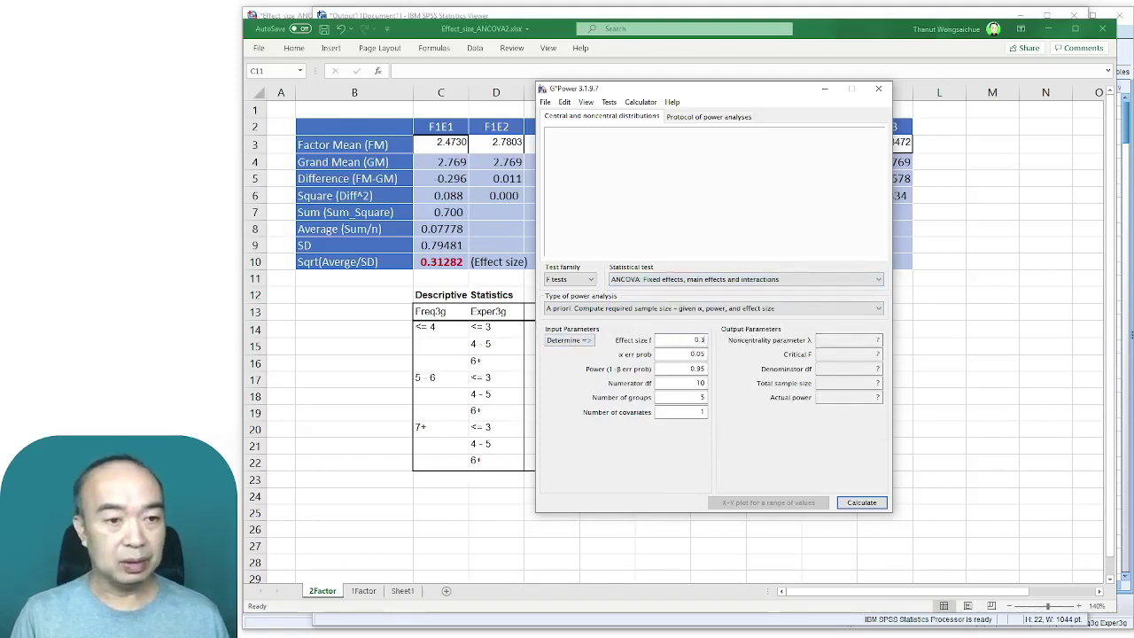
pyautogui.write('1282')
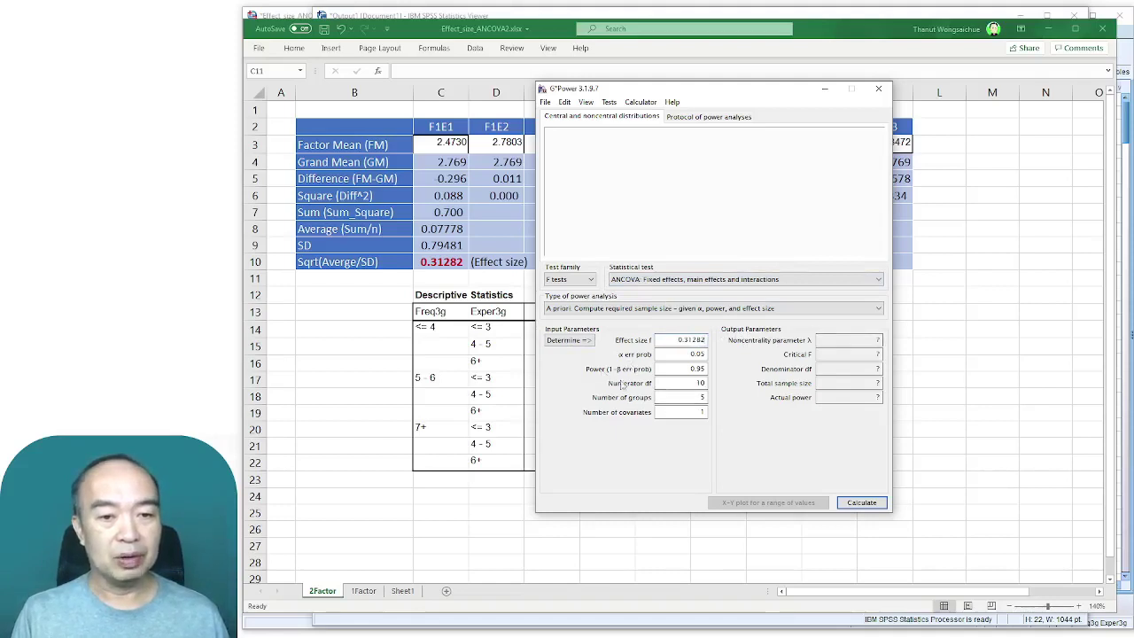
pyautogui.moveTo(671, 383); pyautogui.dragTo(723, 378)
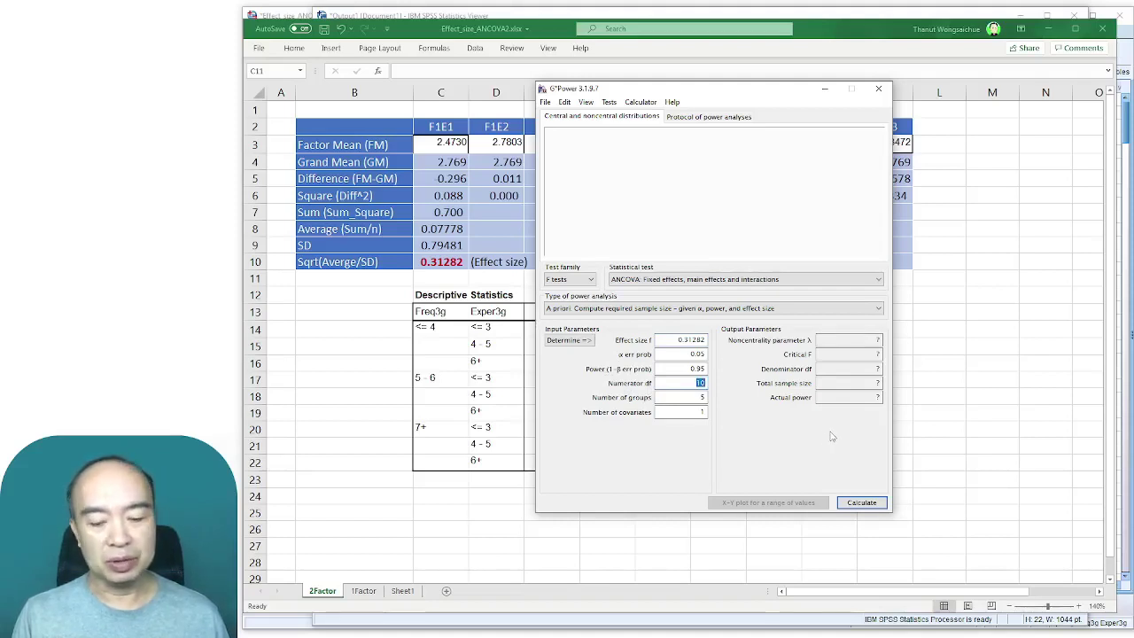
pyautogui.write('4')
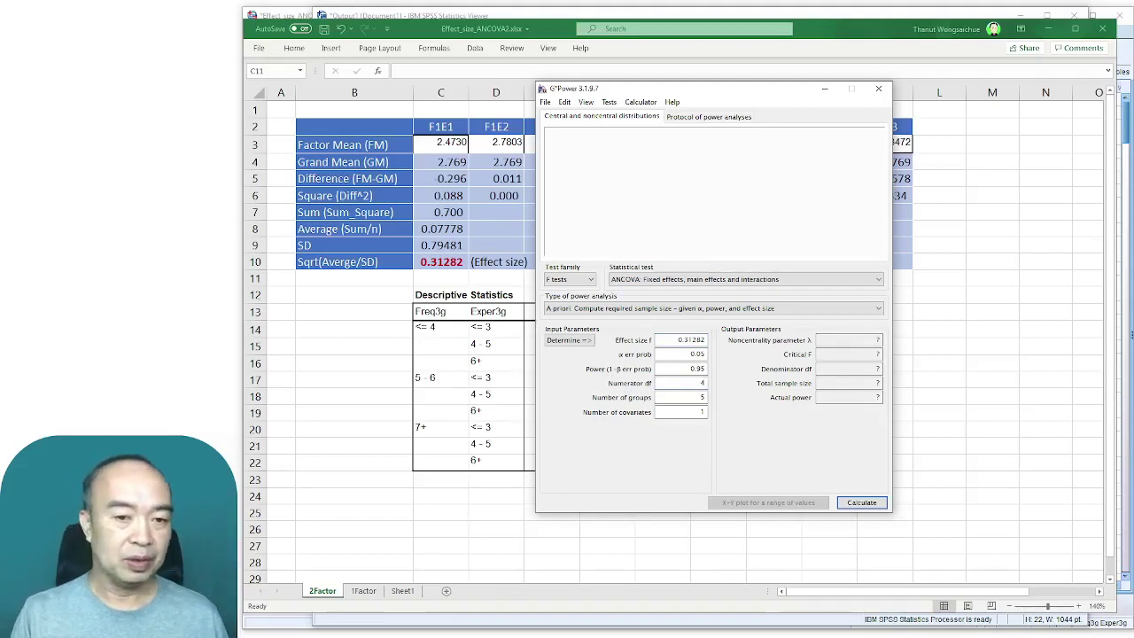
# Set the number of groups to 9 and the number of covariates to 1, and calculate the required sample size.
pyautogui.doubleClick(689, 400)
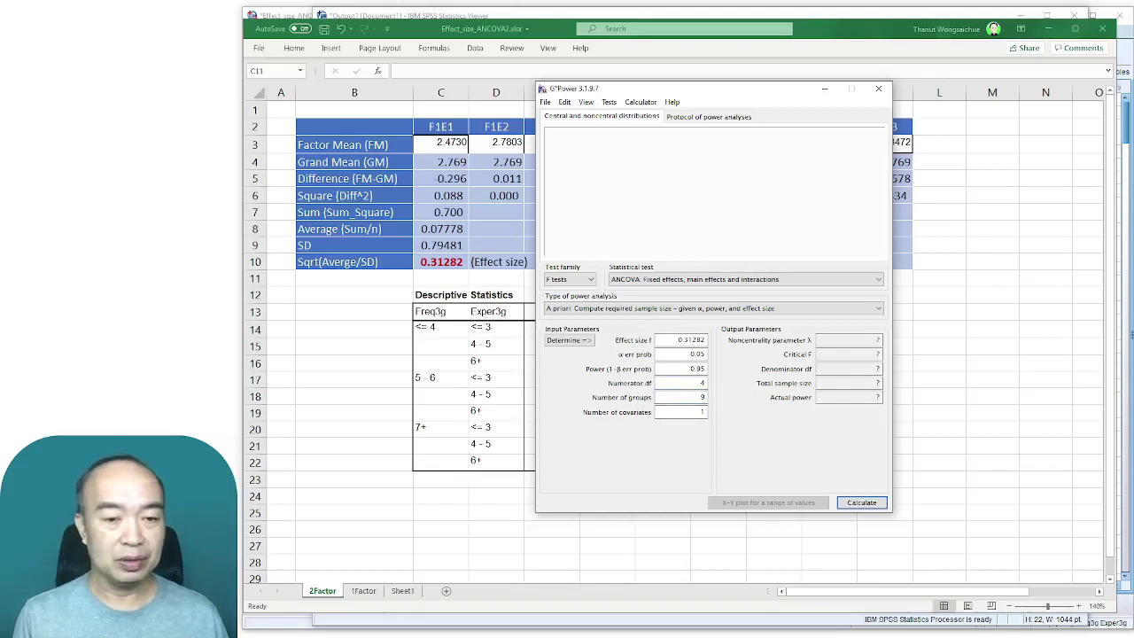
pyautogui.write('9')
pyautogui.doubleClick(672, 412)
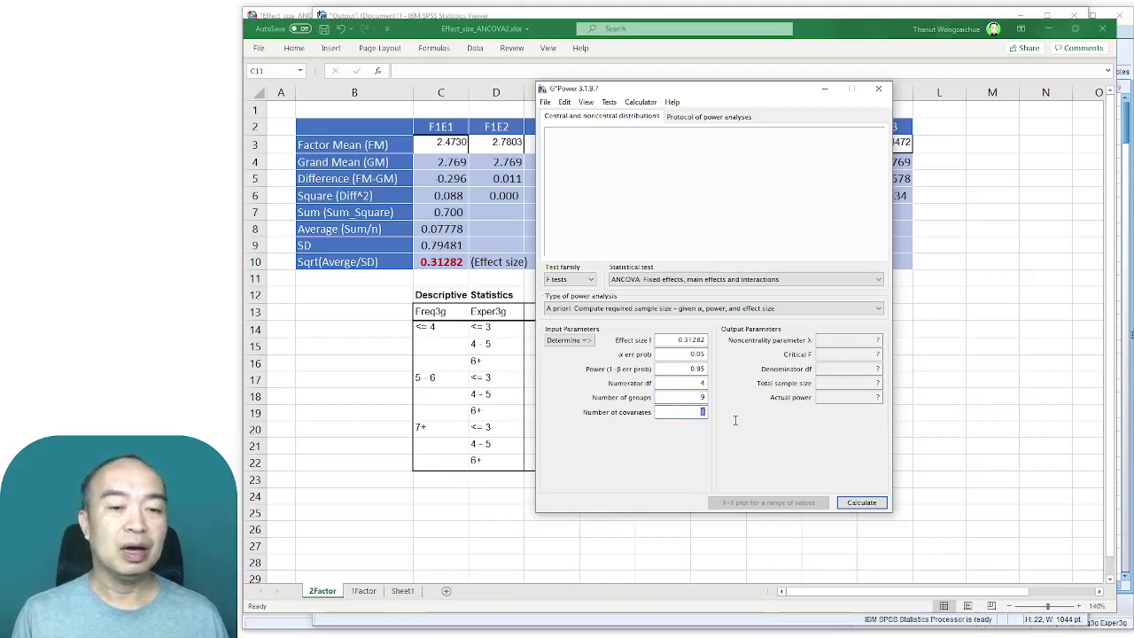
pyautogui.write('1')
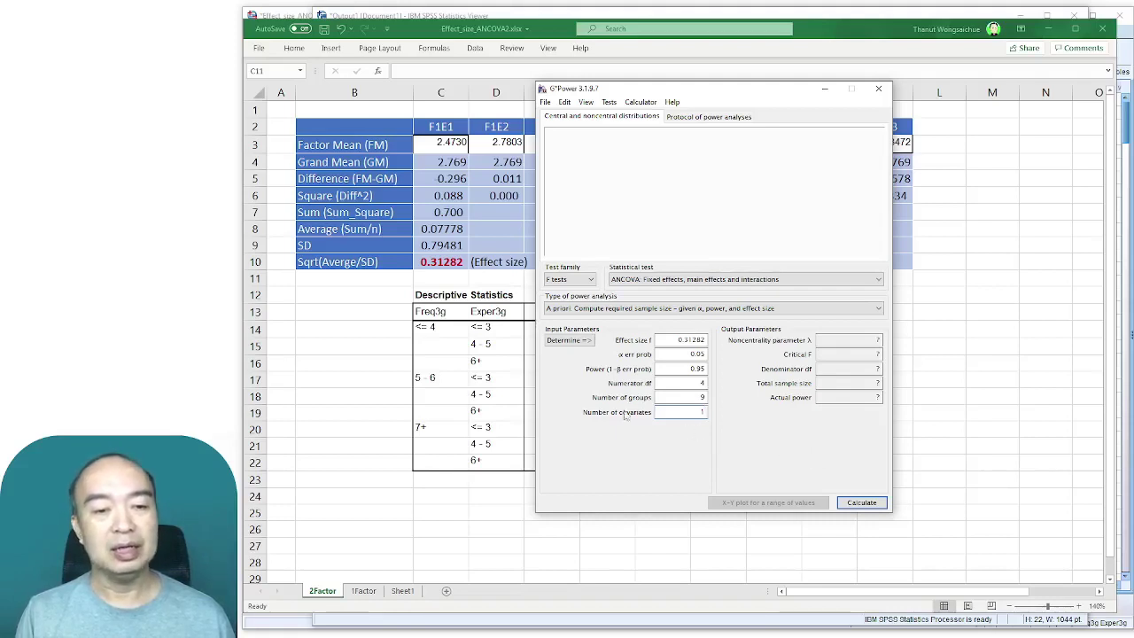
pyautogui.click(860, 502)
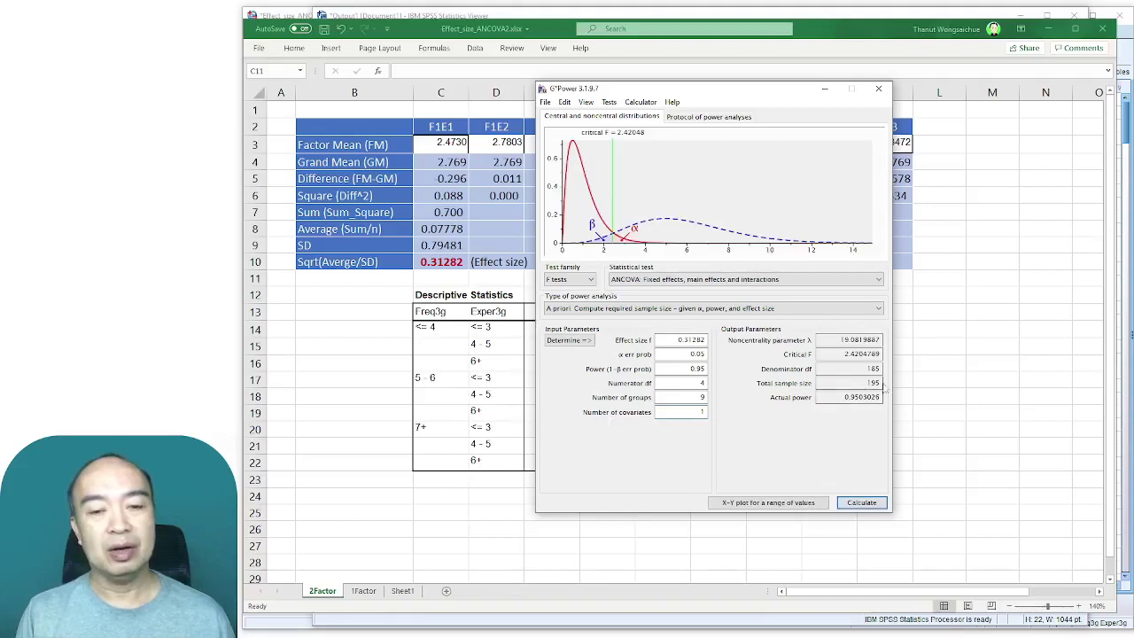